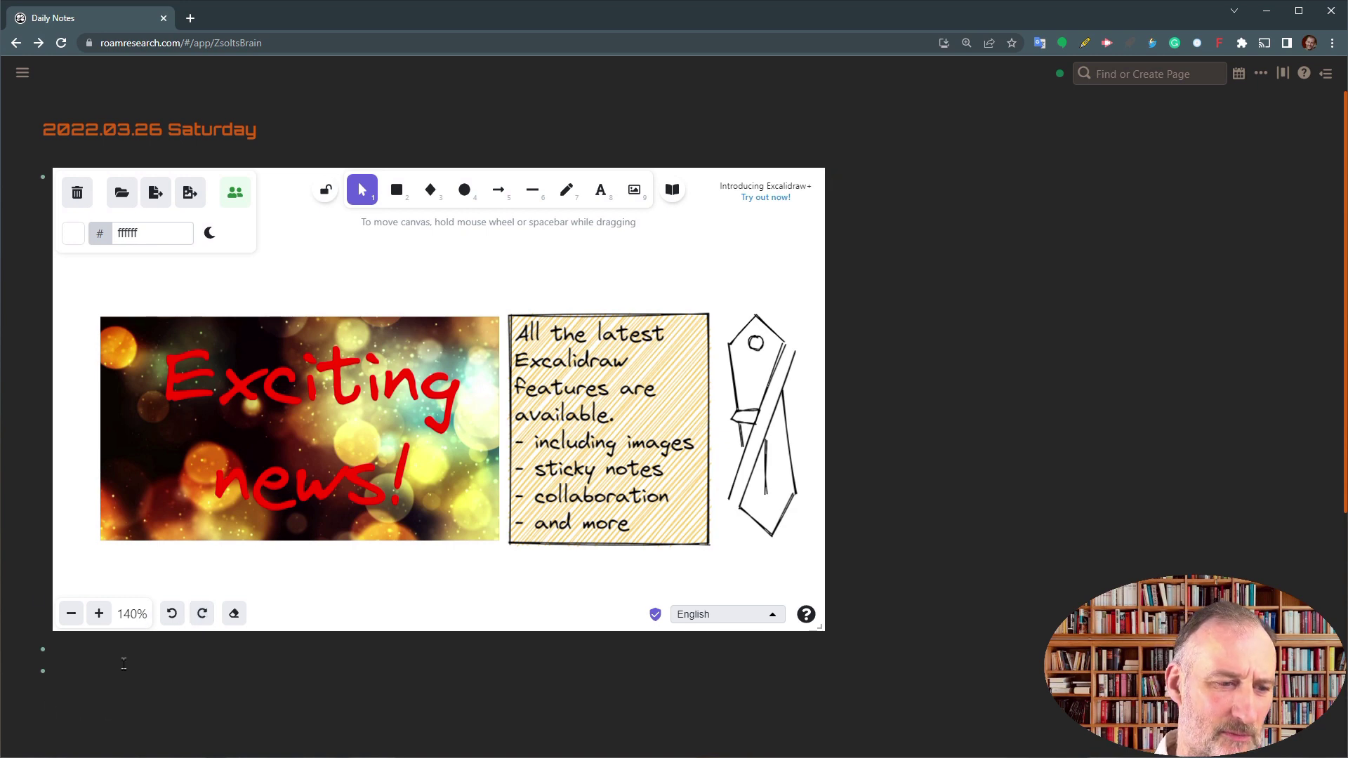
# Step: Insert a blank Excalidraw canvas below the first drawing with the jj SmartBlock trigger
pyautogui.write('jj')
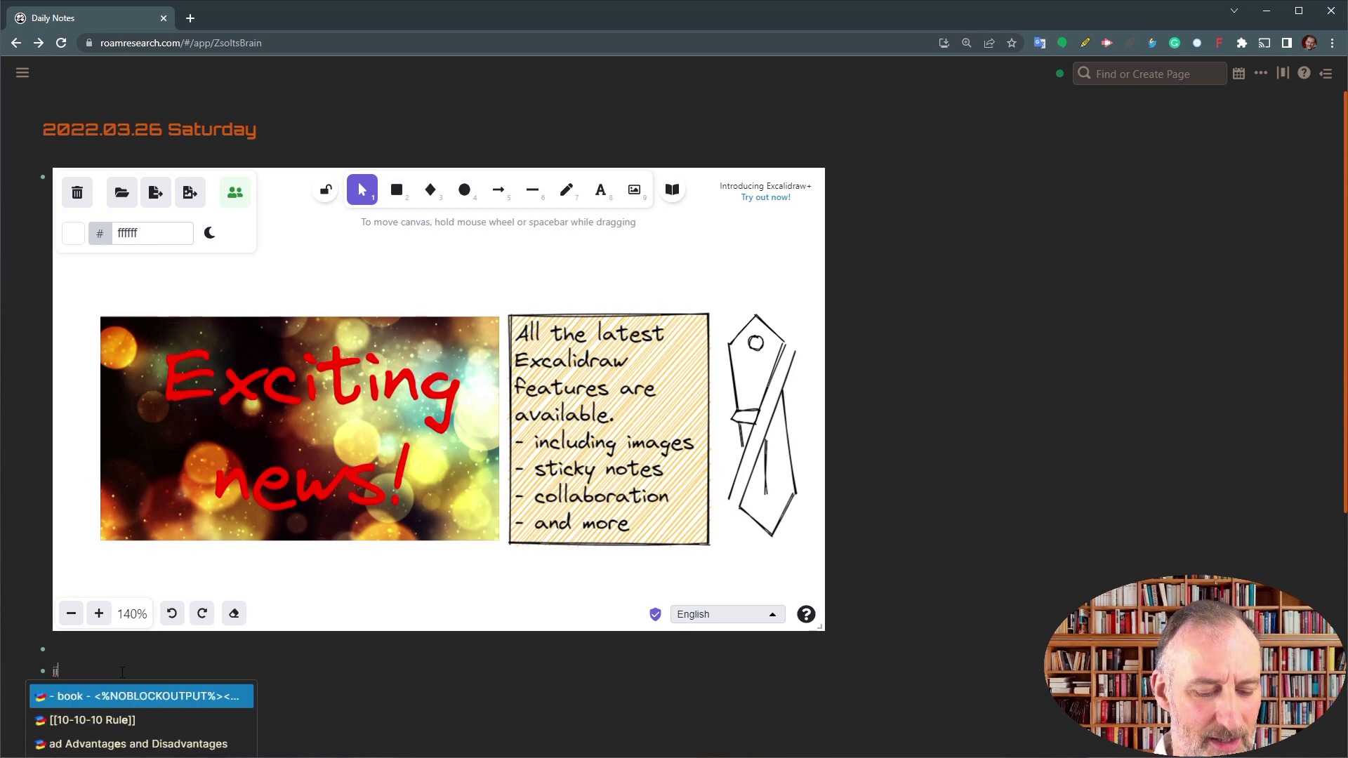
pyautogui.press('Return')
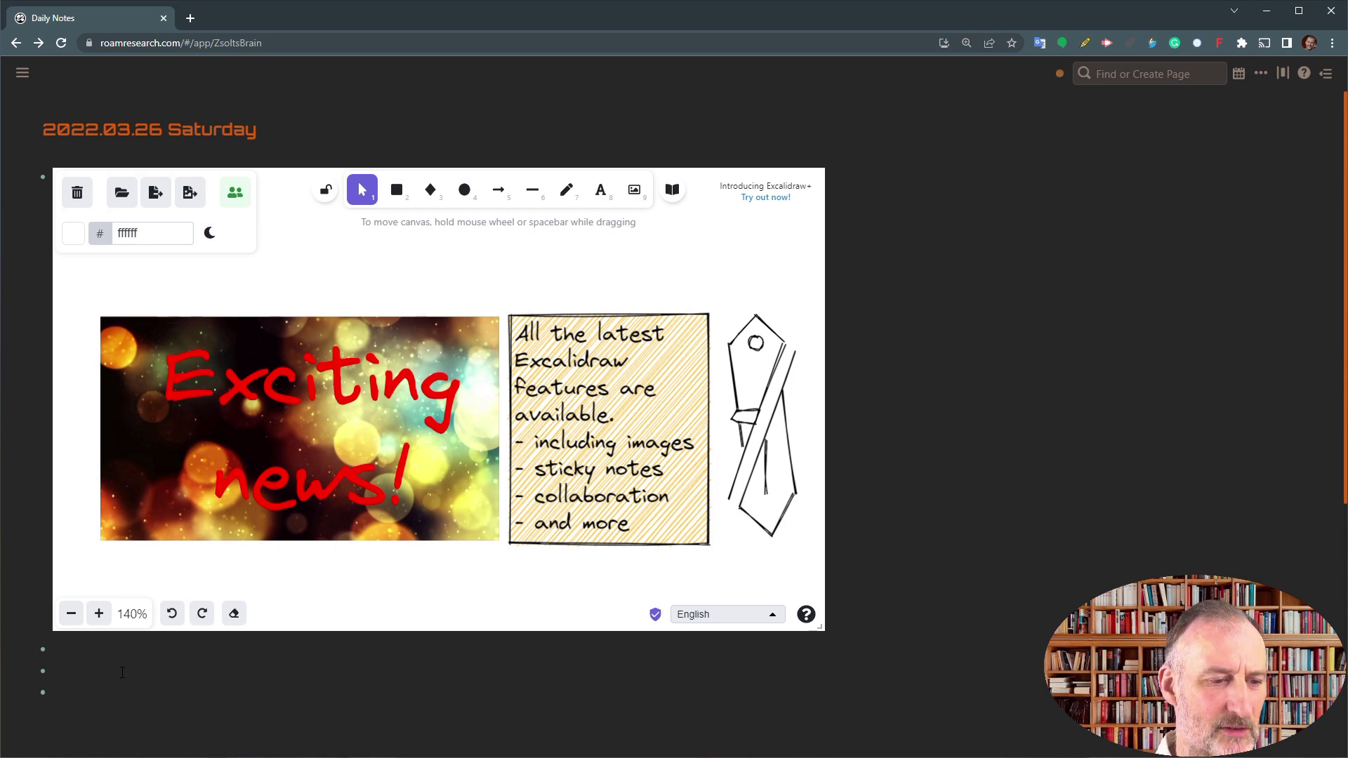
pyautogui.press('BackSpace')
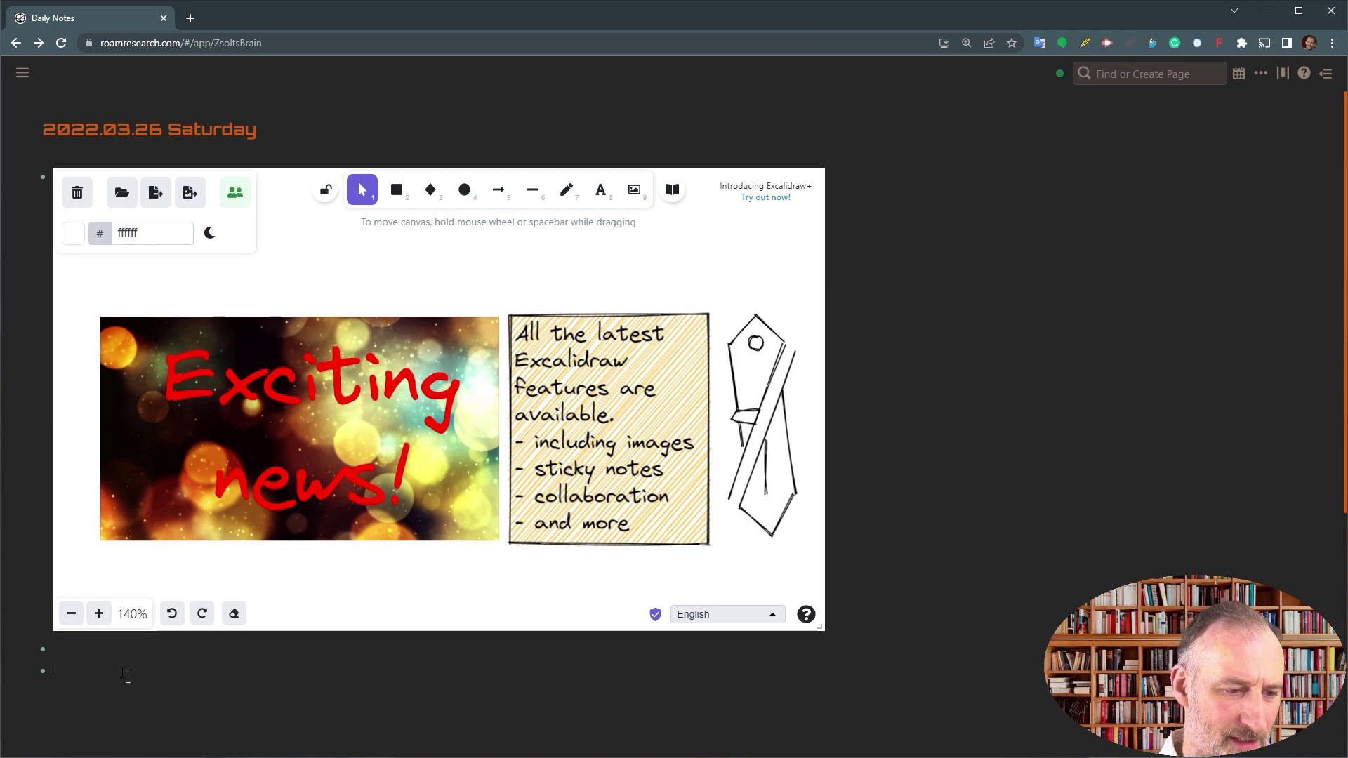
pyautogui.write('jj')
pyautogui.press('Return')
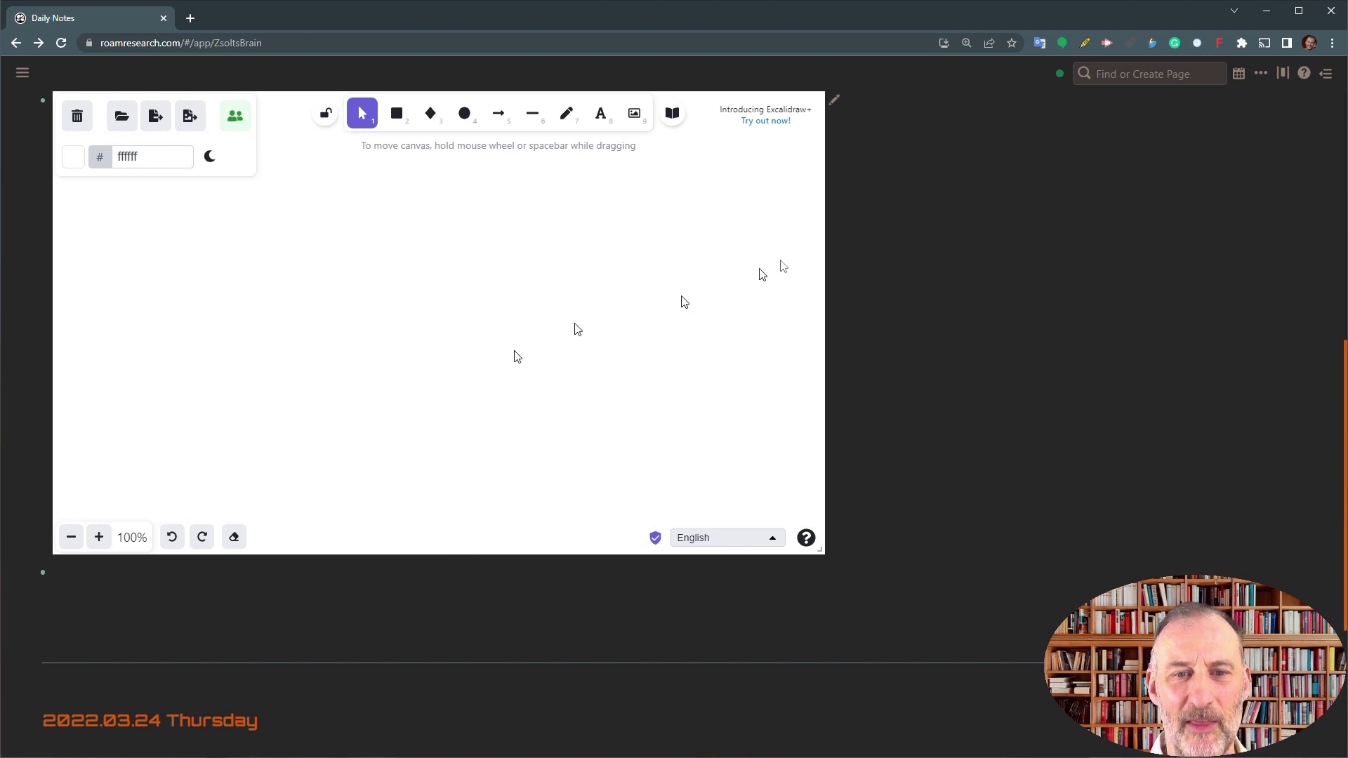
# Step: Paste the copied photo of the businessman into the new empty canvas
pyautogui.scroll(2, 919, 316)
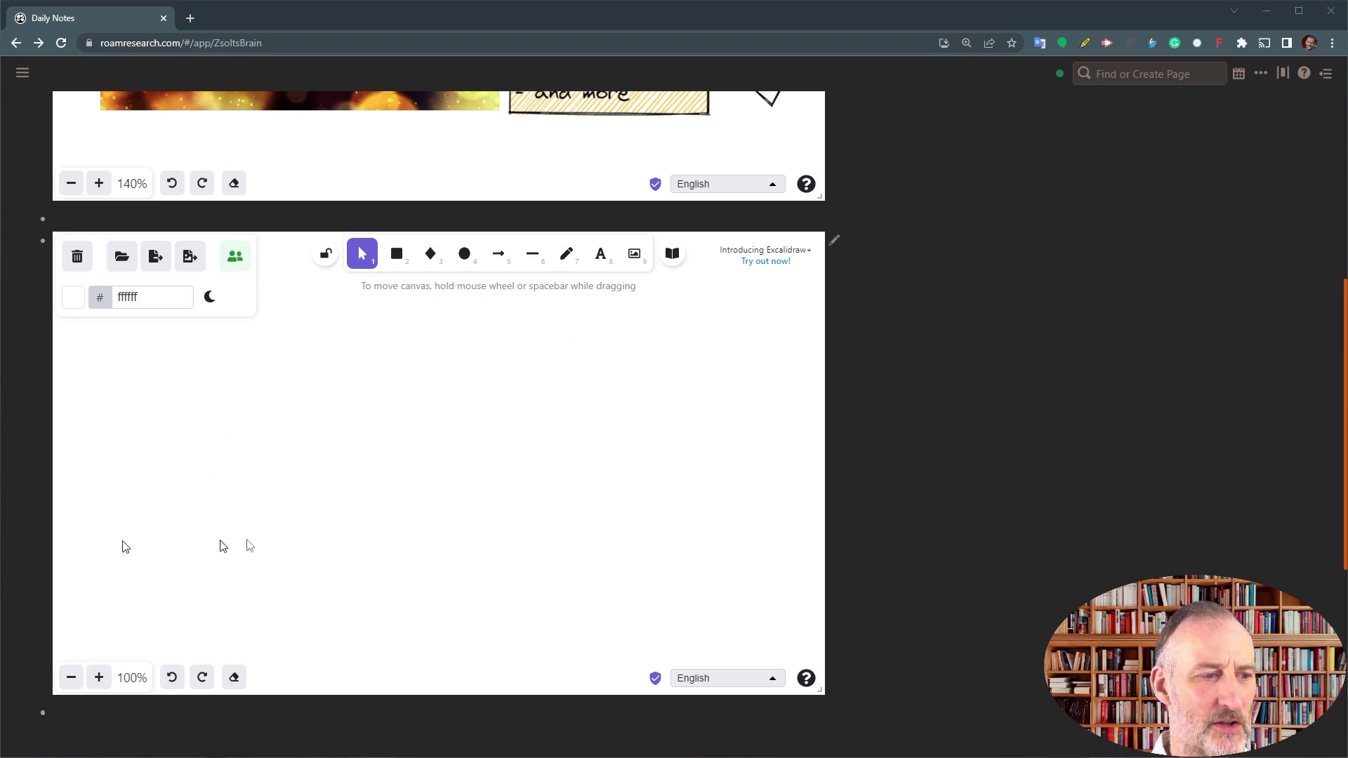
pyautogui.click(413, 431)
pyautogui.hotkey('ctrl', 'v')
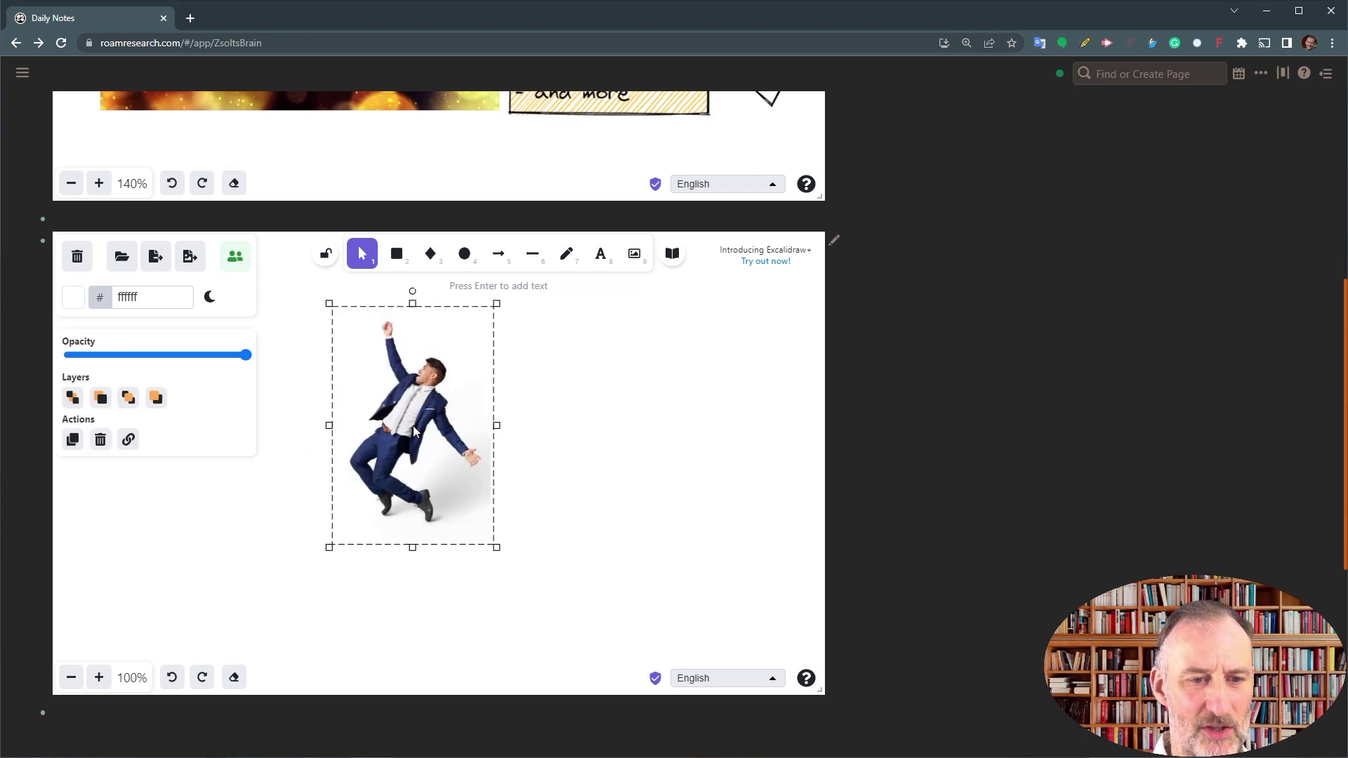
# Step: Draw an empty ellipse to the right of the pasted photo
pyautogui.click(464, 254)
pyautogui.moveTo(546, 351); pyautogui.dragTo(705, 445)
pyautogui.click(730, 496)
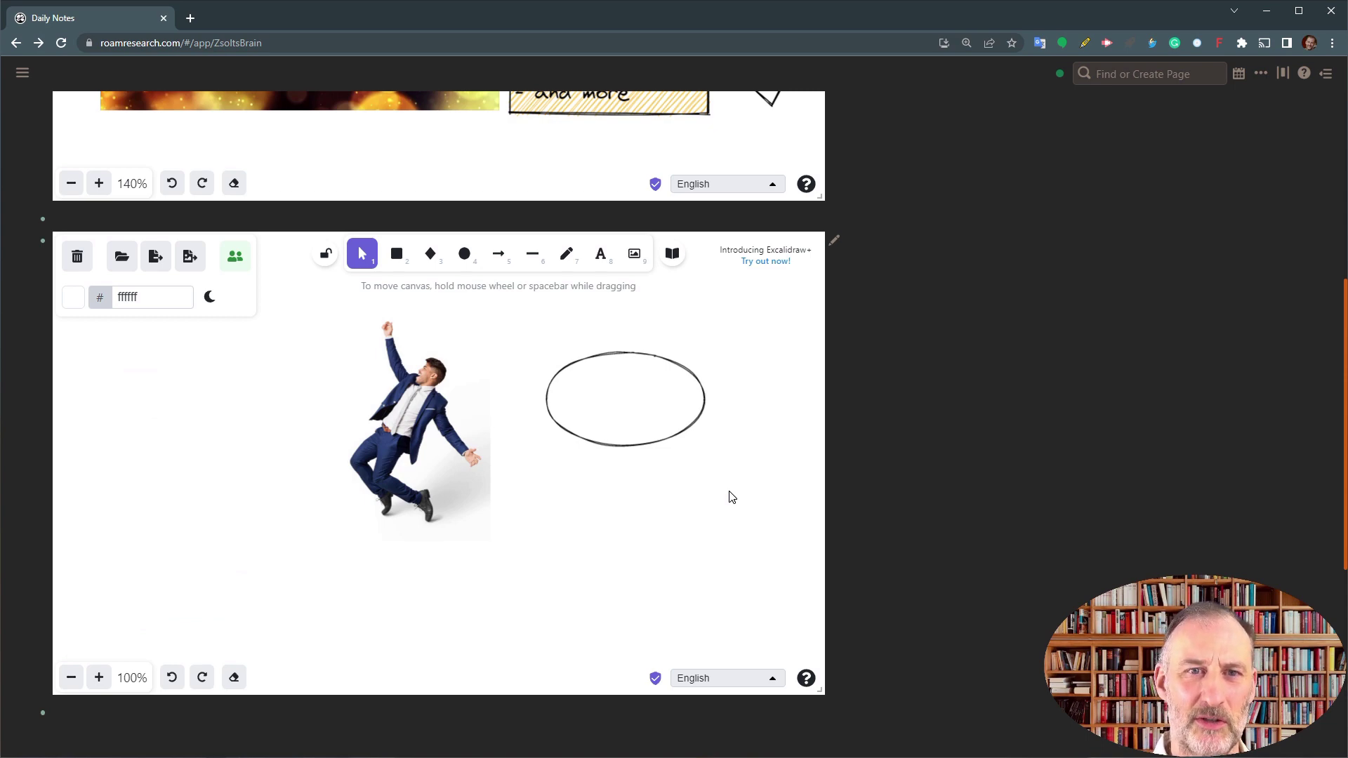
pyautogui.scroll(4, 1067, 424)
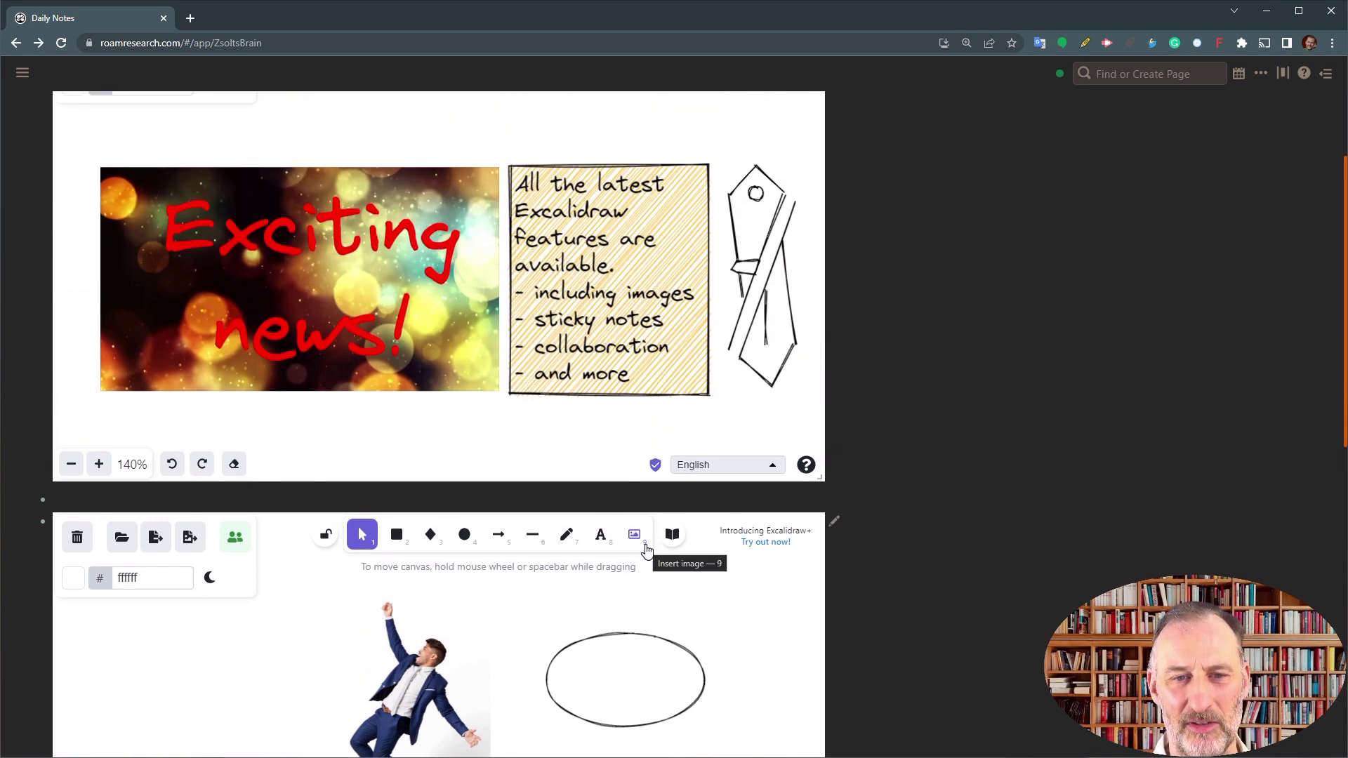
pyautogui.scroll(-2, 956, 549)
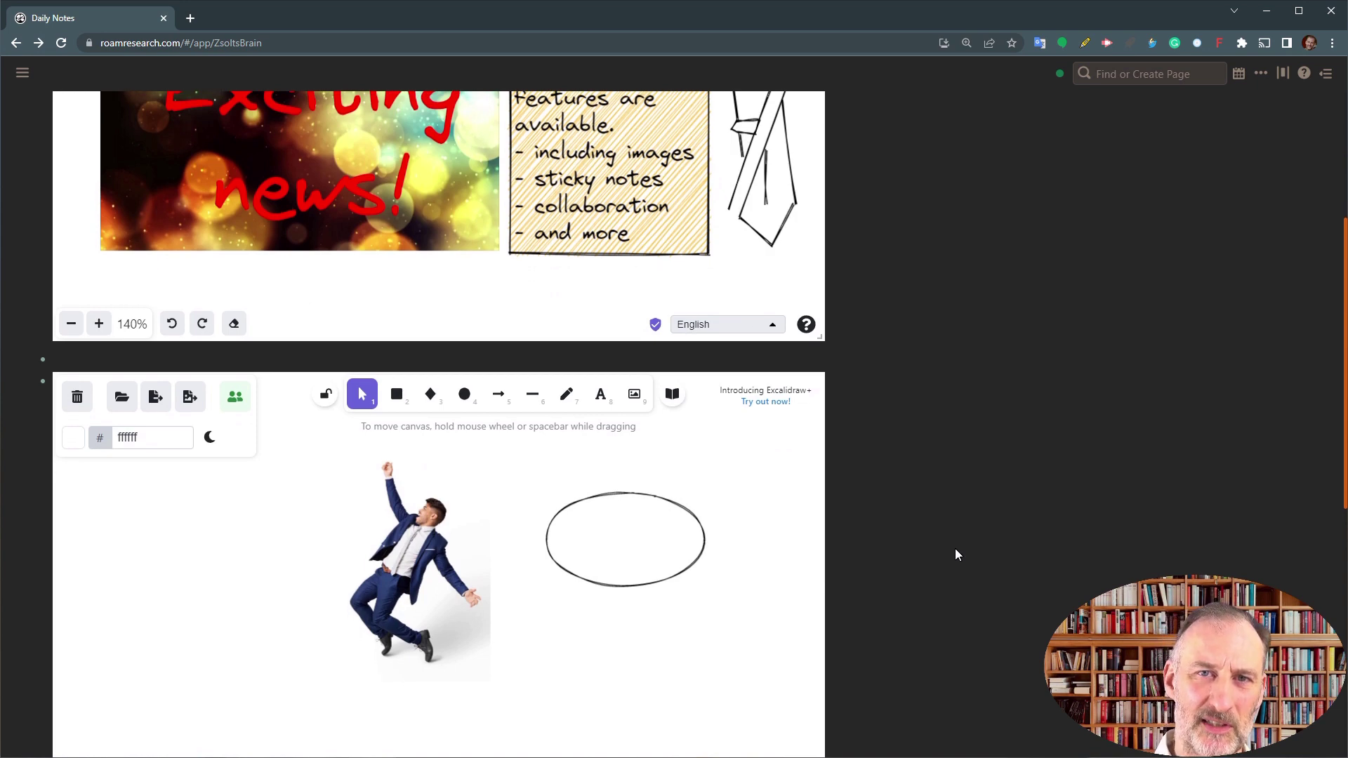
pyautogui.scroll(-1, 955, 551)
pyautogui.scroll(-1, 442, 692)
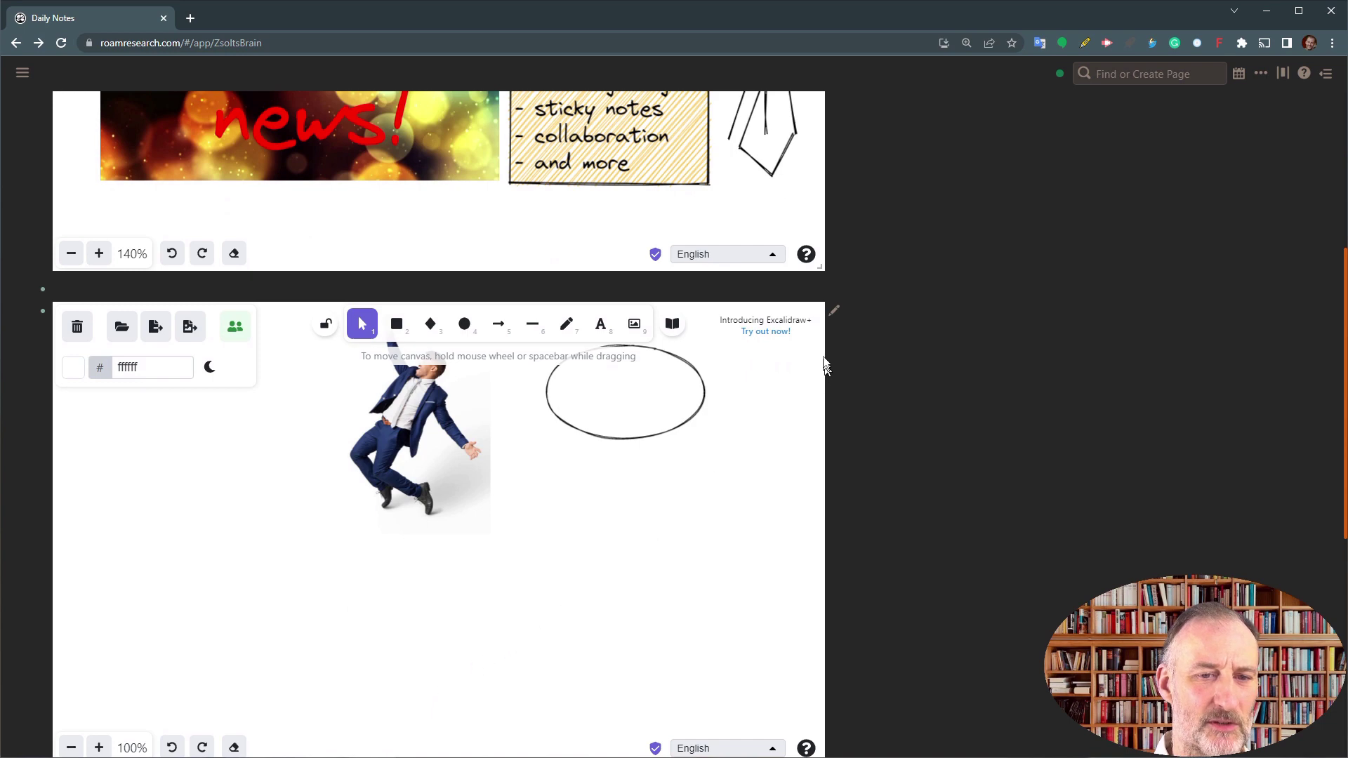
pyautogui.click(834, 311)
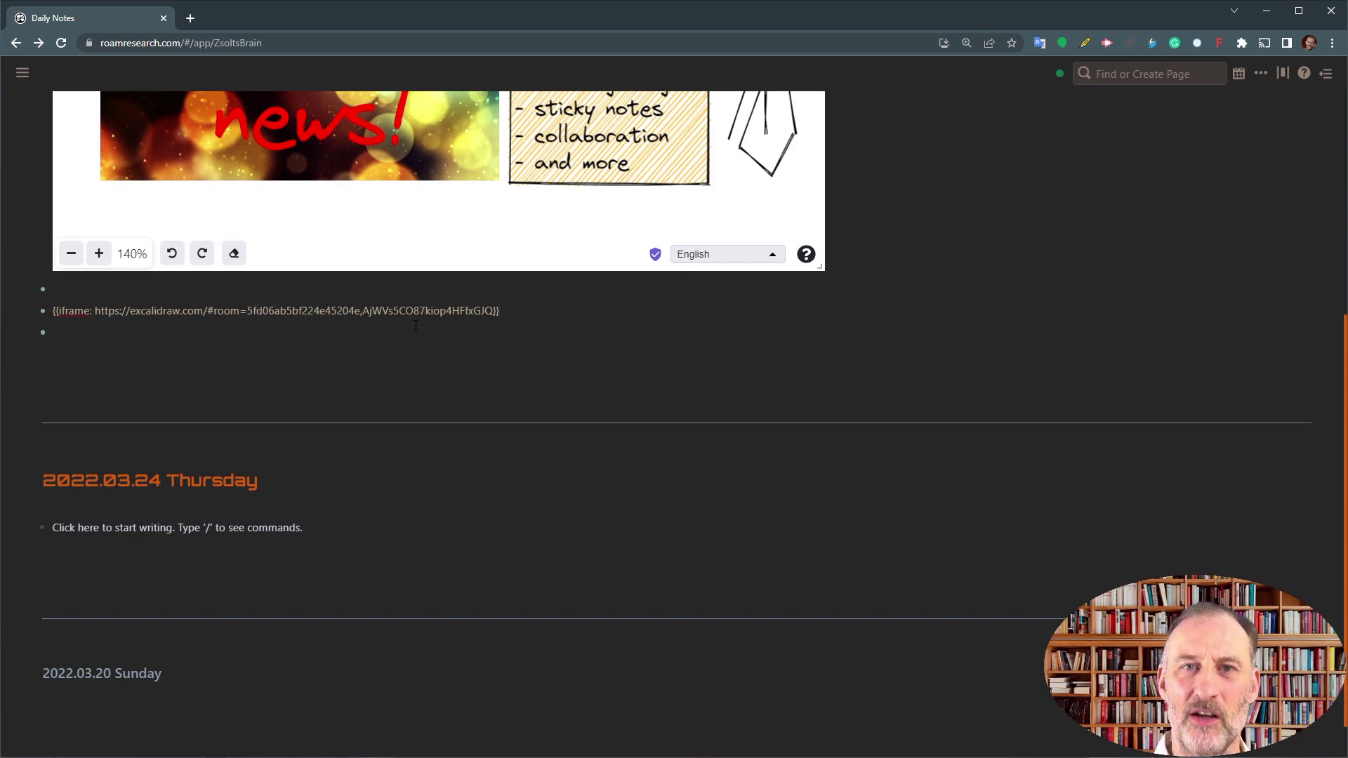
pyautogui.click(446, 334)
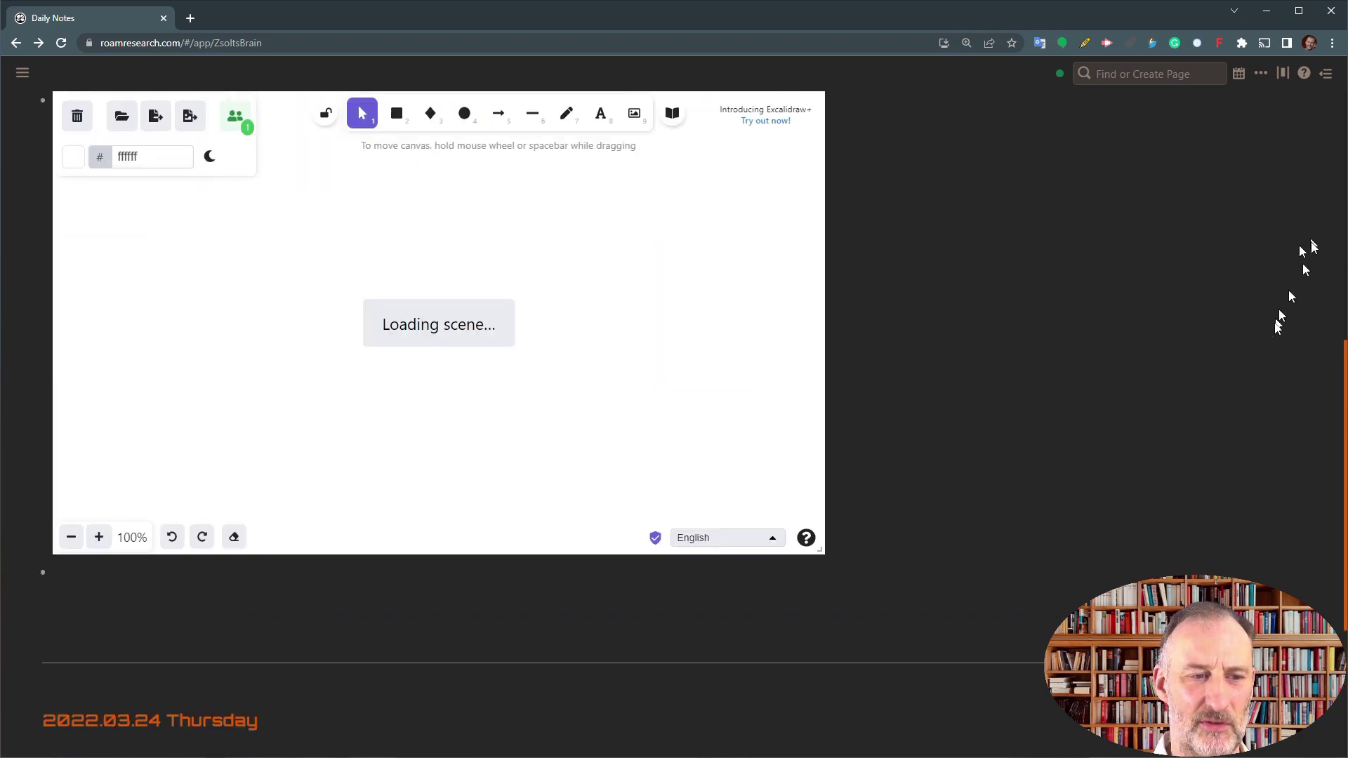
# Step: Show the Template/Excalidraw SmartBlock page in the right sidebar
pyautogui.scroll(1, 1271, 354)
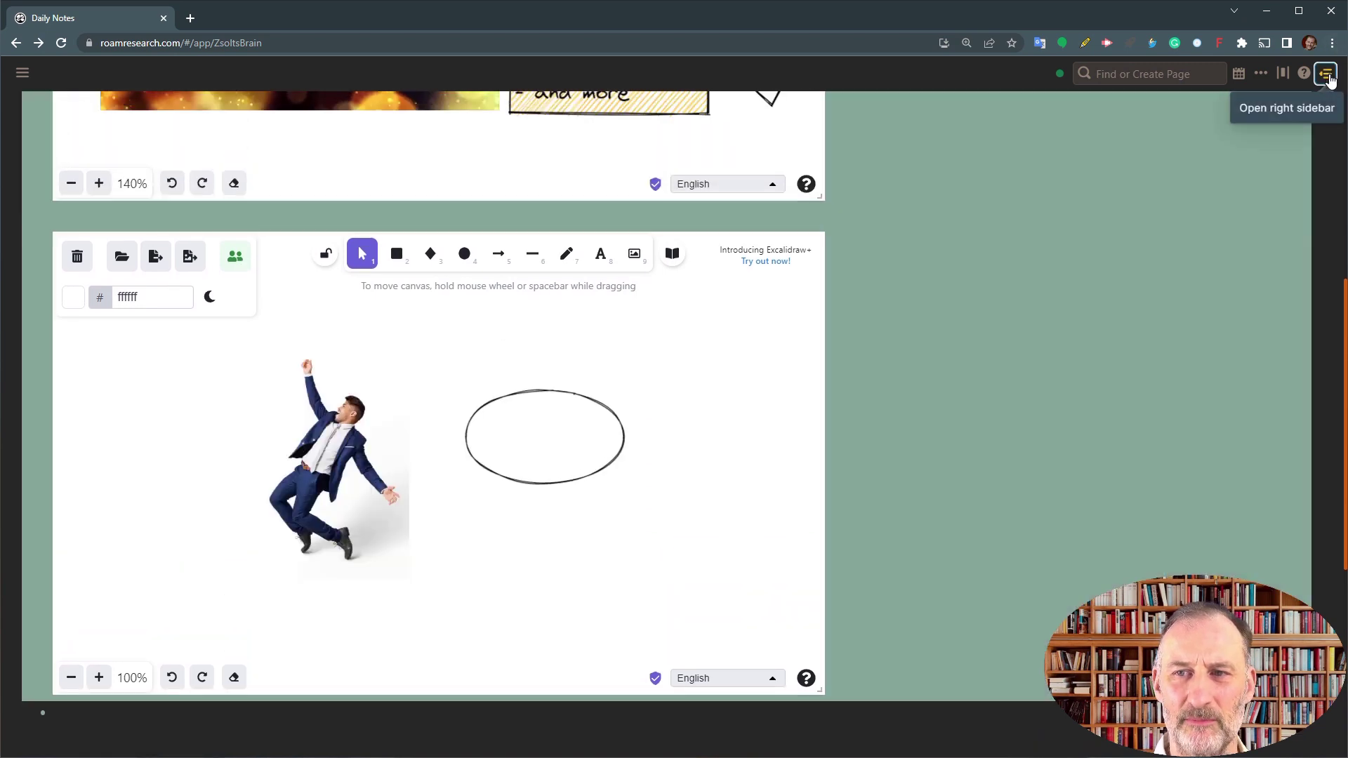
pyautogui.click(1325, 73)
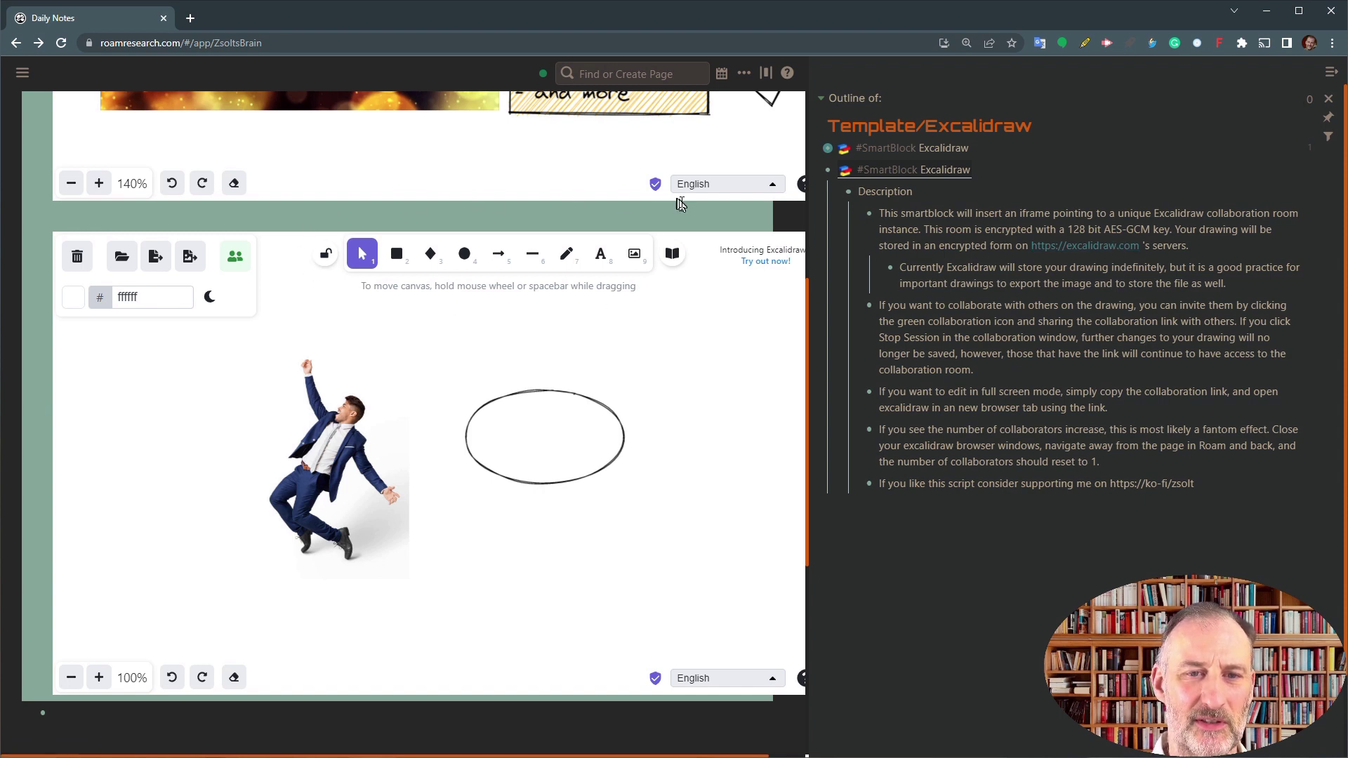
pyautogui.click(681, 221)
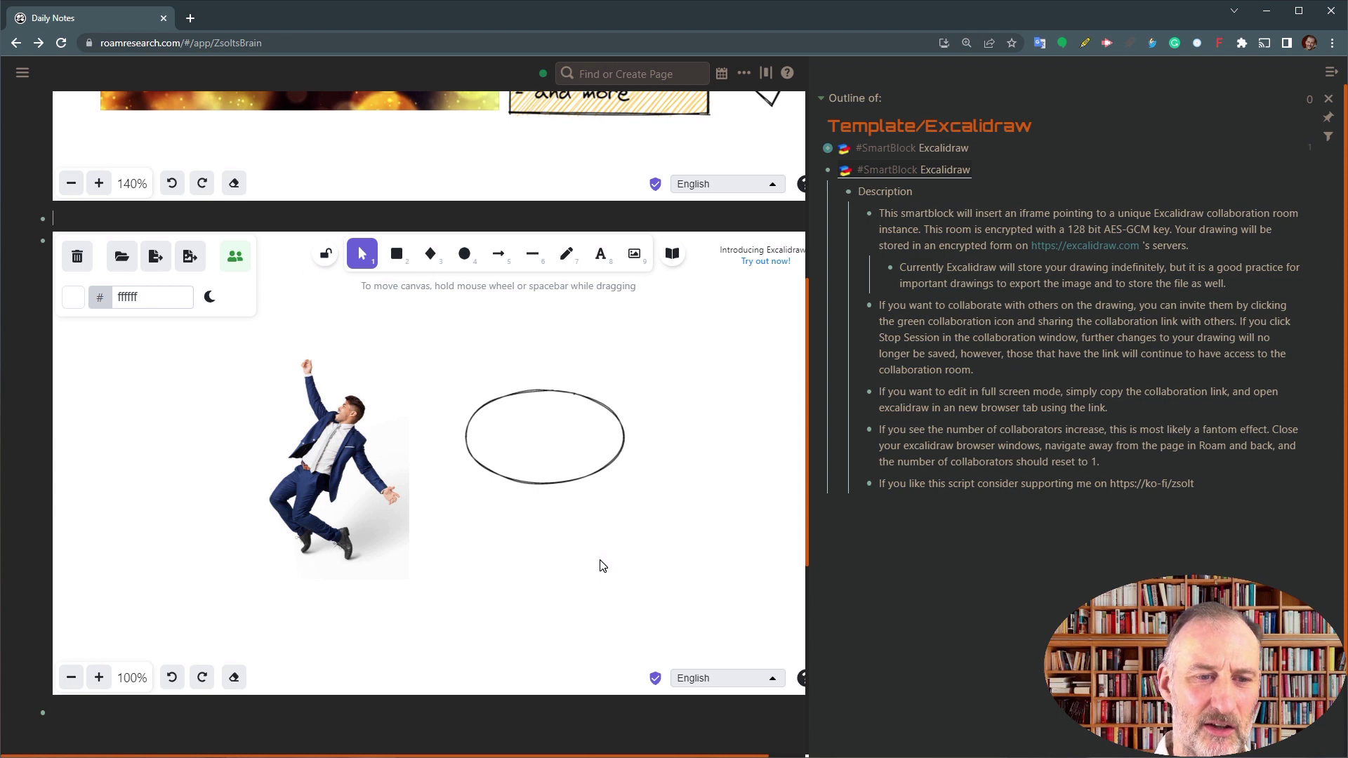
pyautogui.click(185, 718)
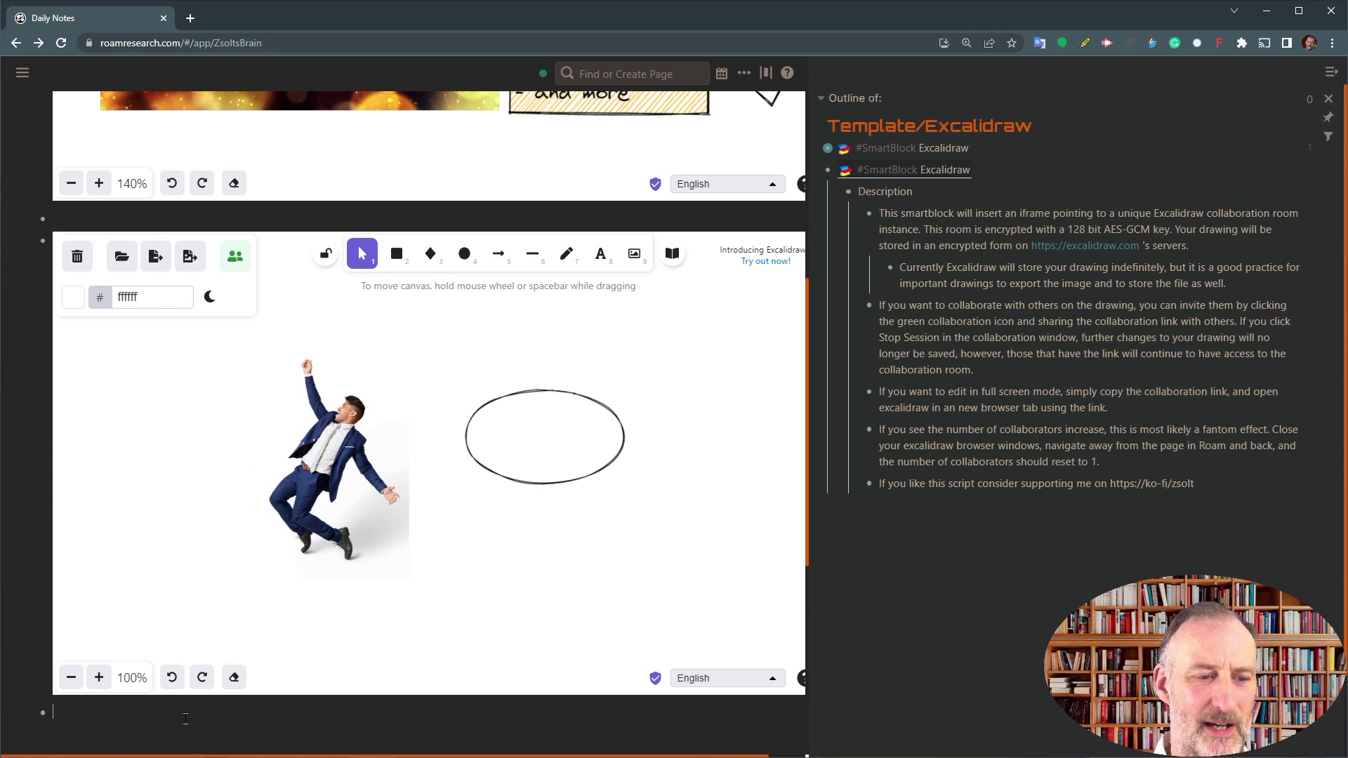
pyautogui.press('Up')
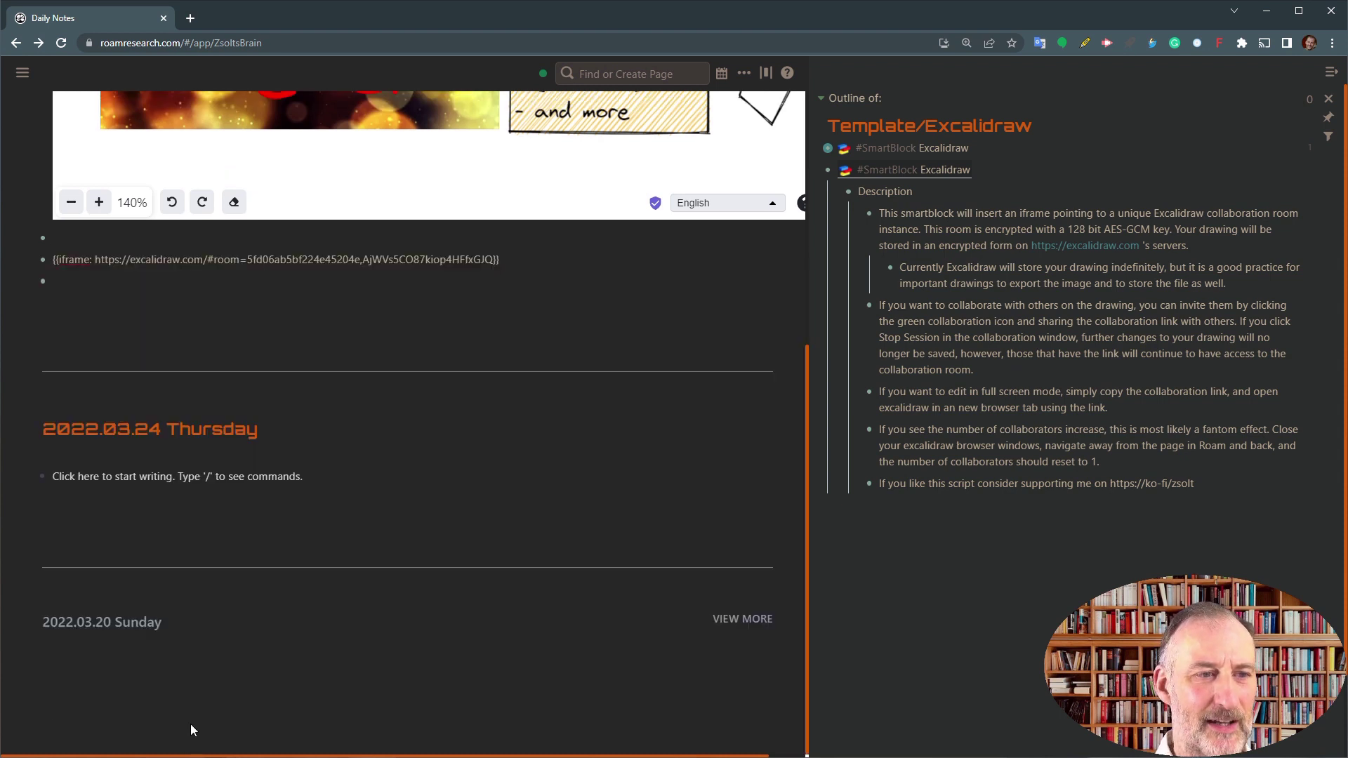
pyautogui.press('Down')
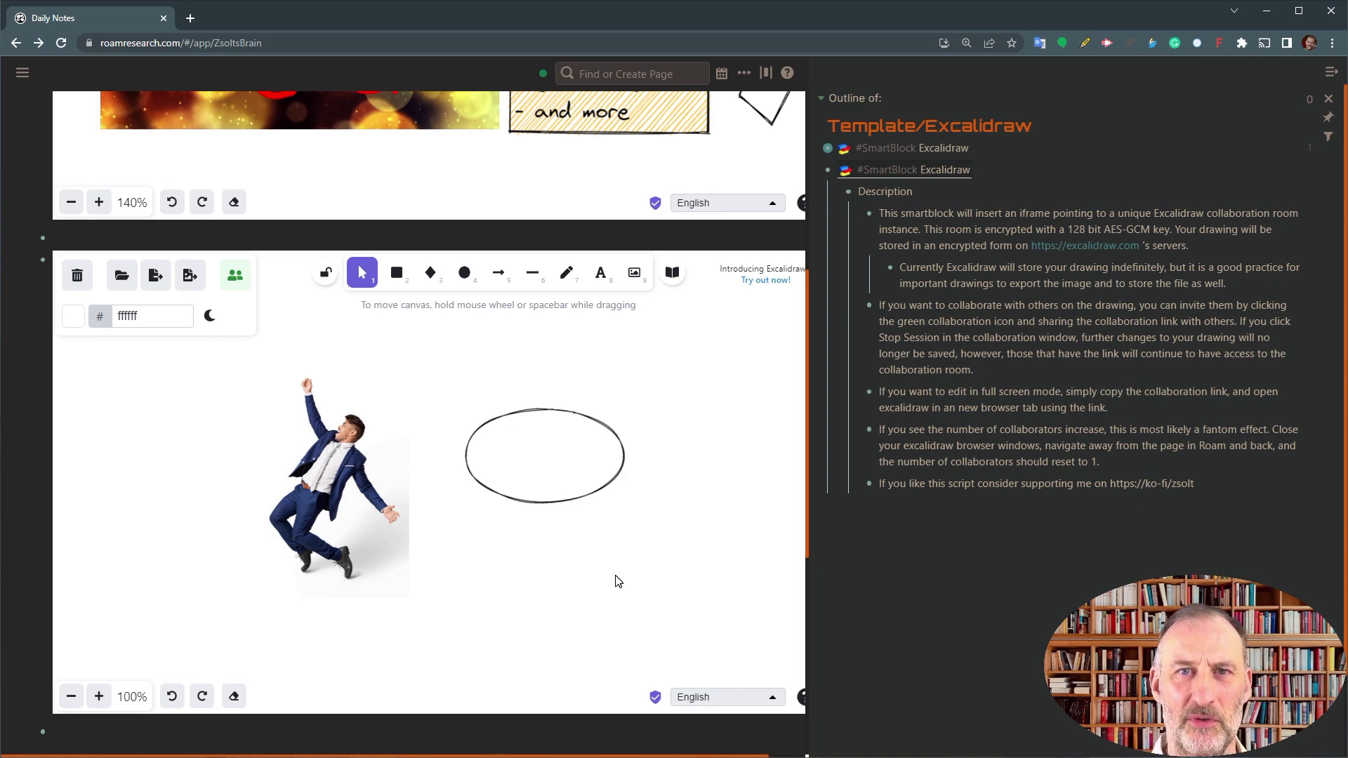
pyautogui.click(152, 285)
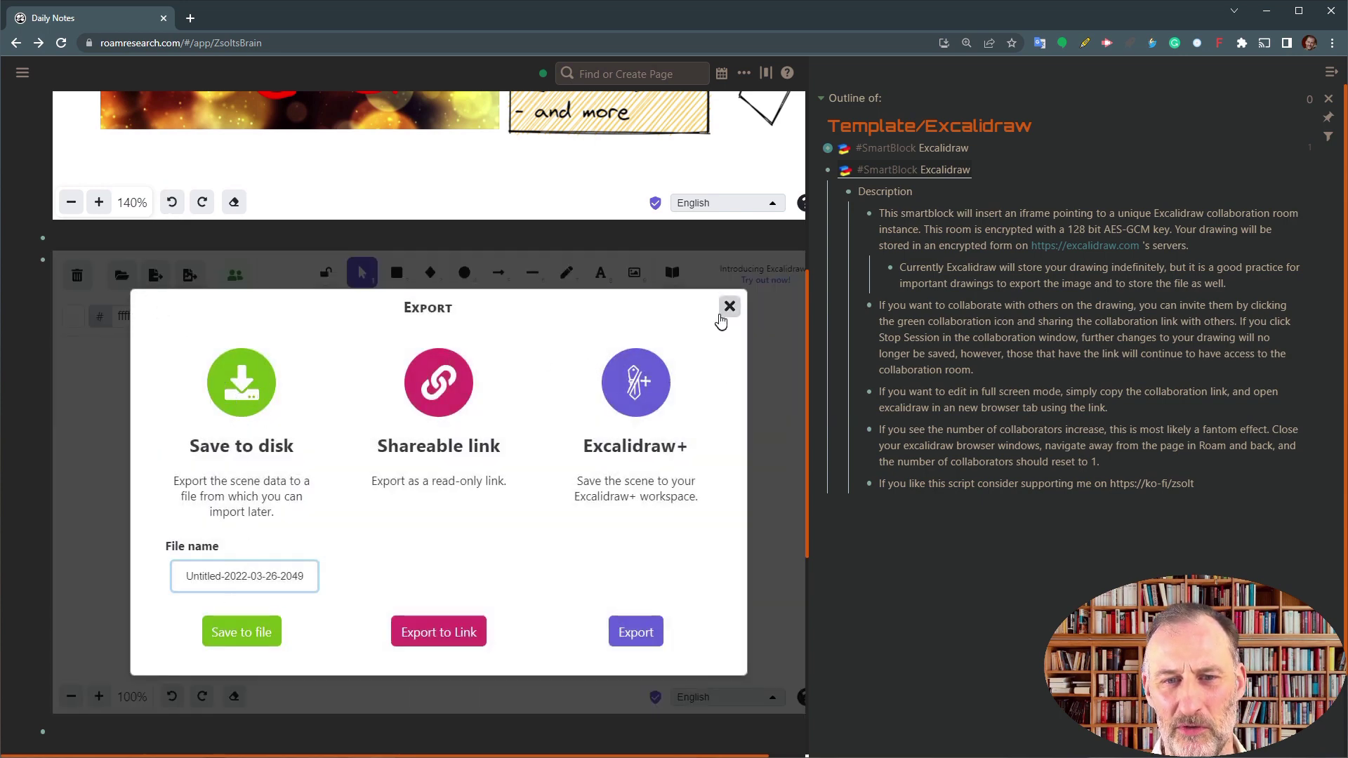
pyautogui.click(729, 306)
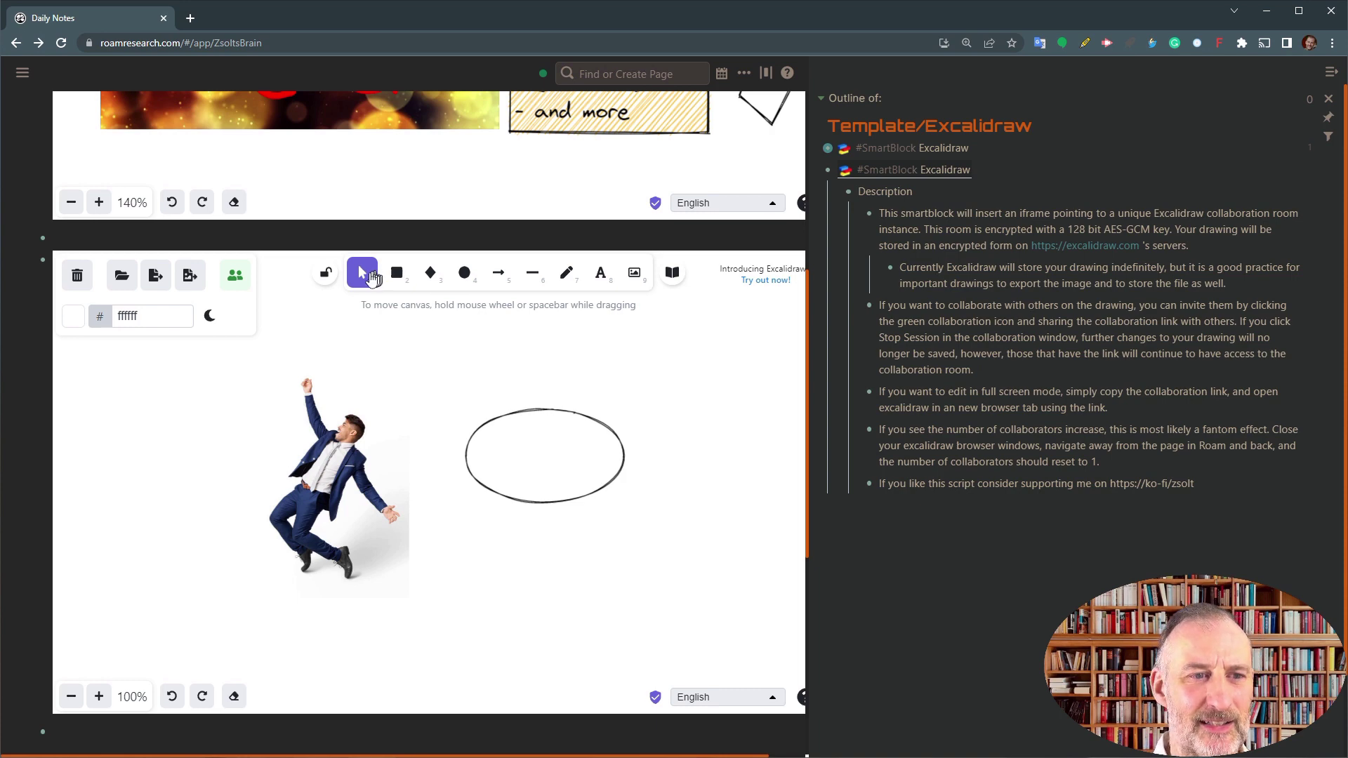
# Step: Copy the room link from the canvas's Live collaboration dialog, then close the dialog
pyautogui.click(237, 278)
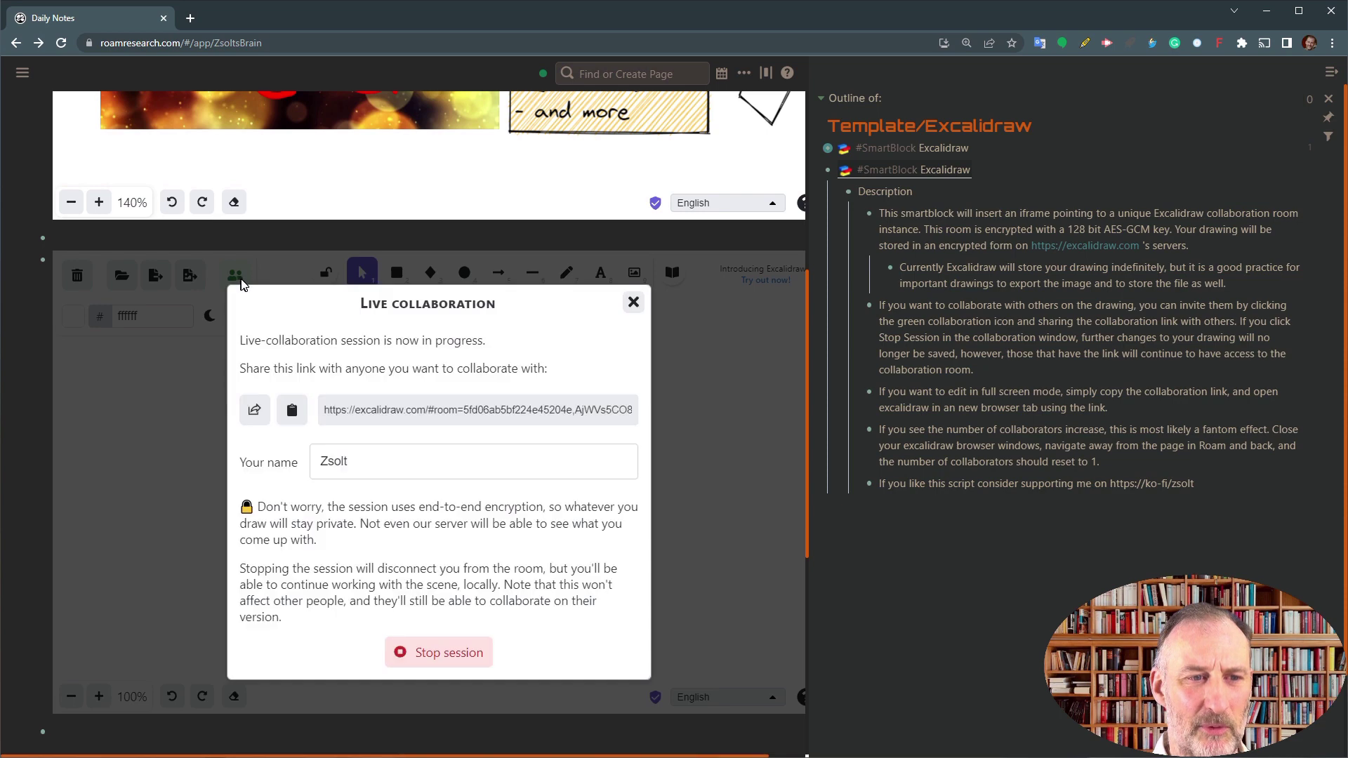
pyautogui.click(390, 468)
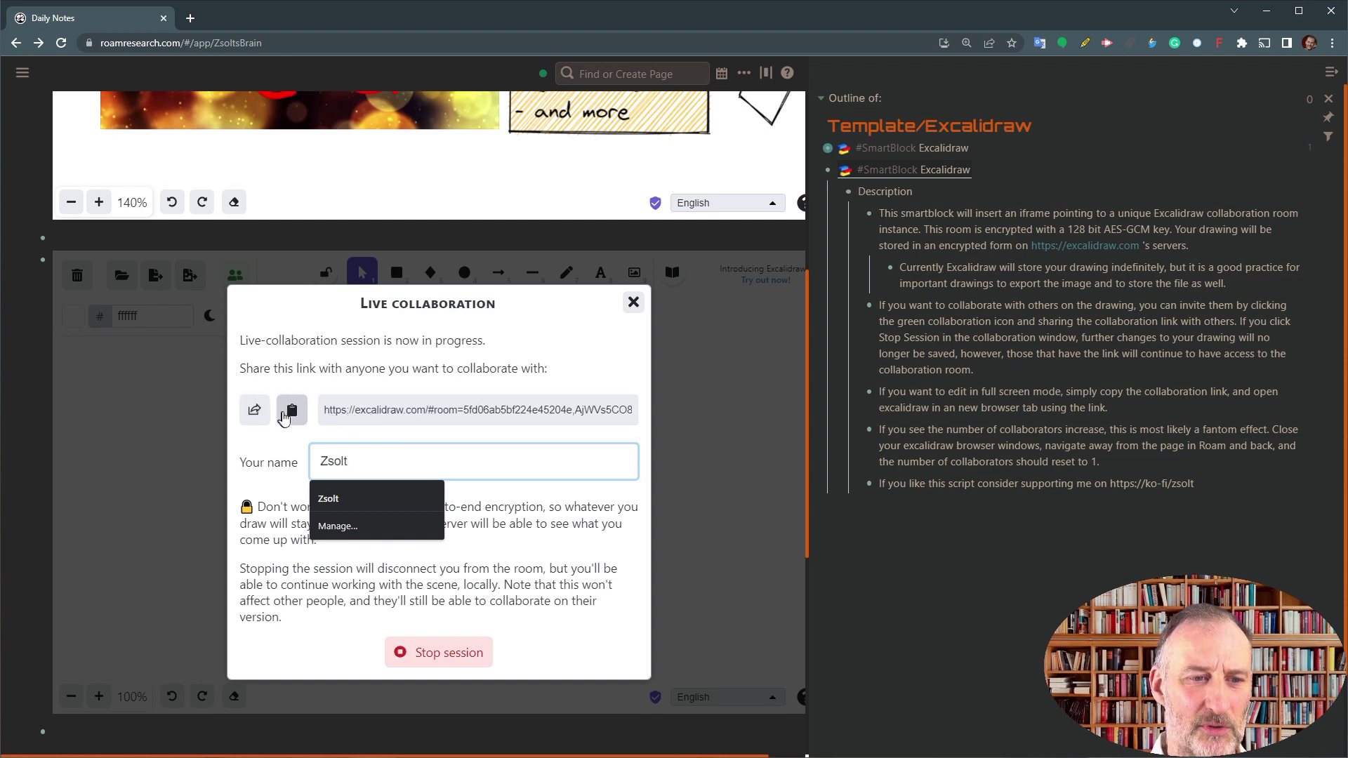
pyautogui.click(292, 414)
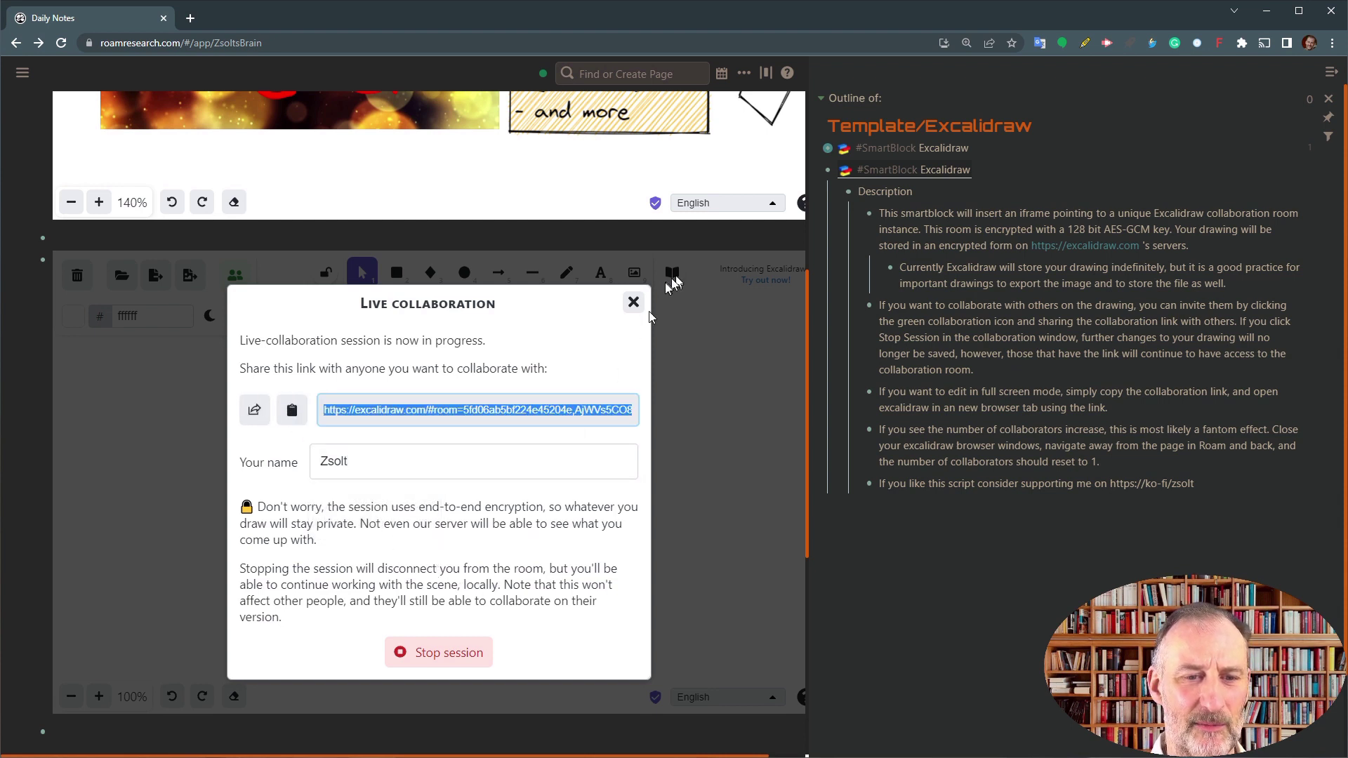
pyautogui.click(698, 351)
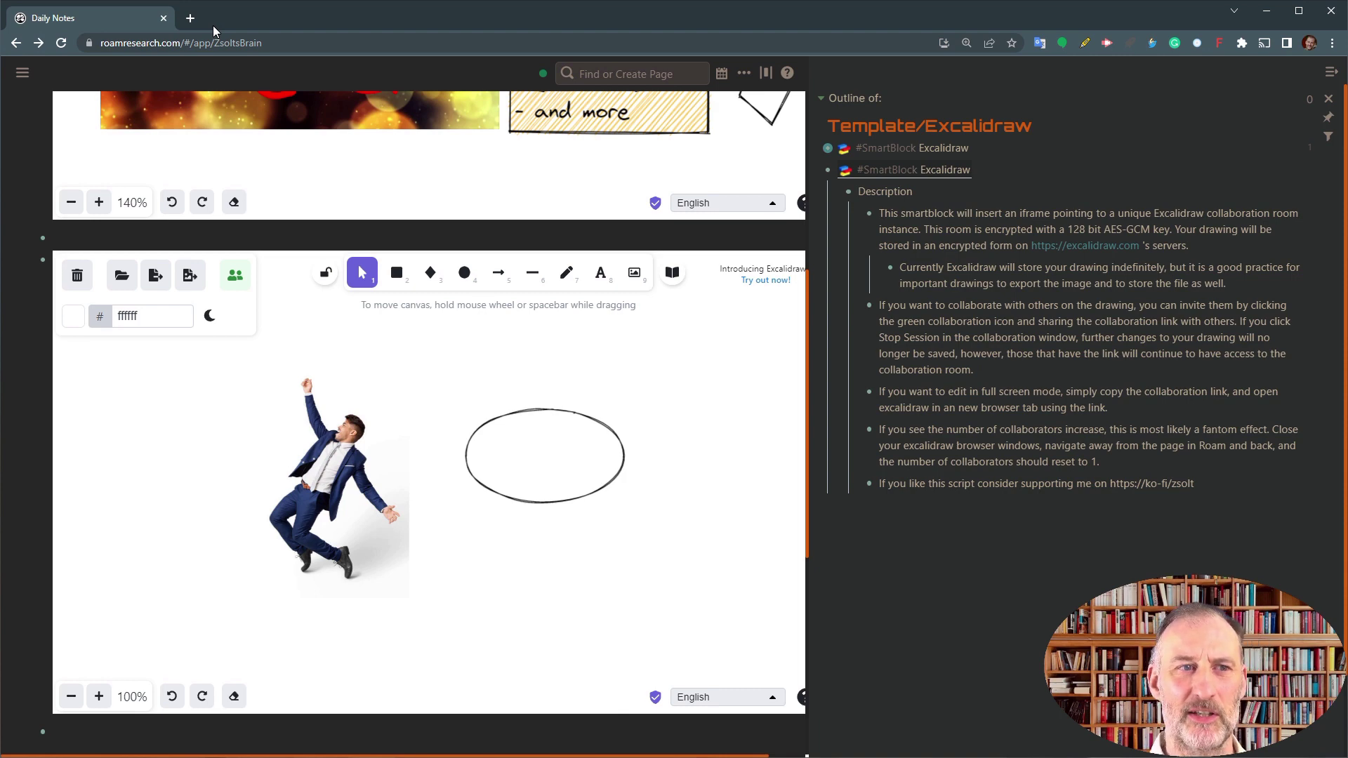
# Step: Load the pasted collaboration room link in a new browser tab
pyautogui.click(191, 19)
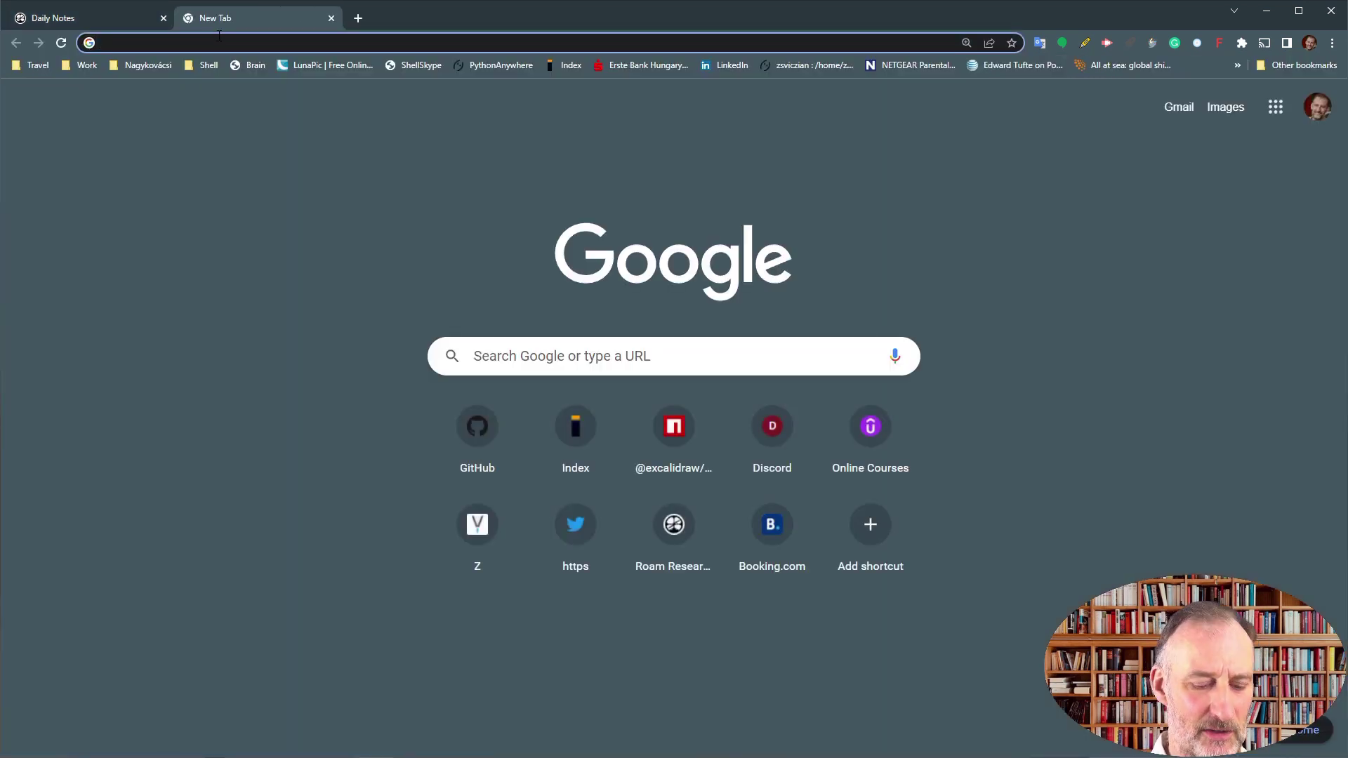
pyautogui.hotkey('ctrl', 'v')
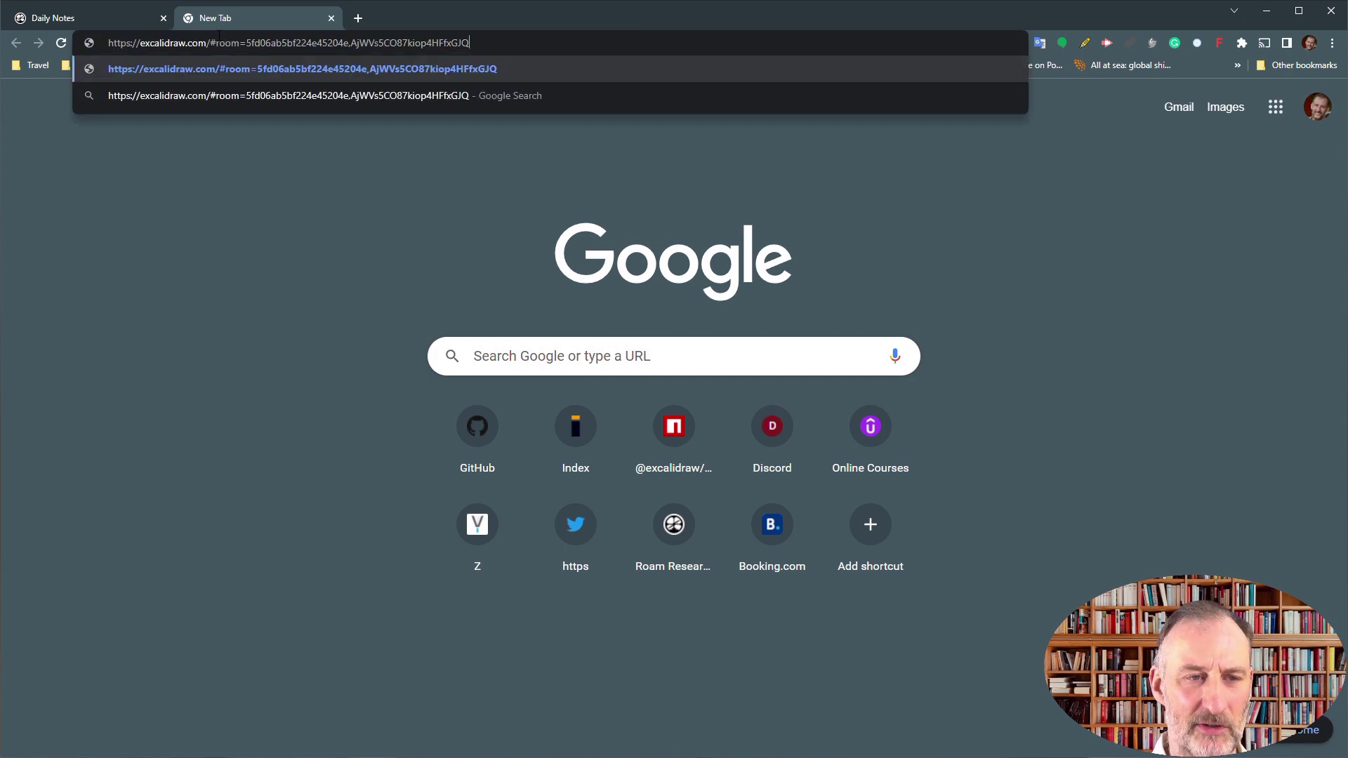
pyautogui.press('Return')
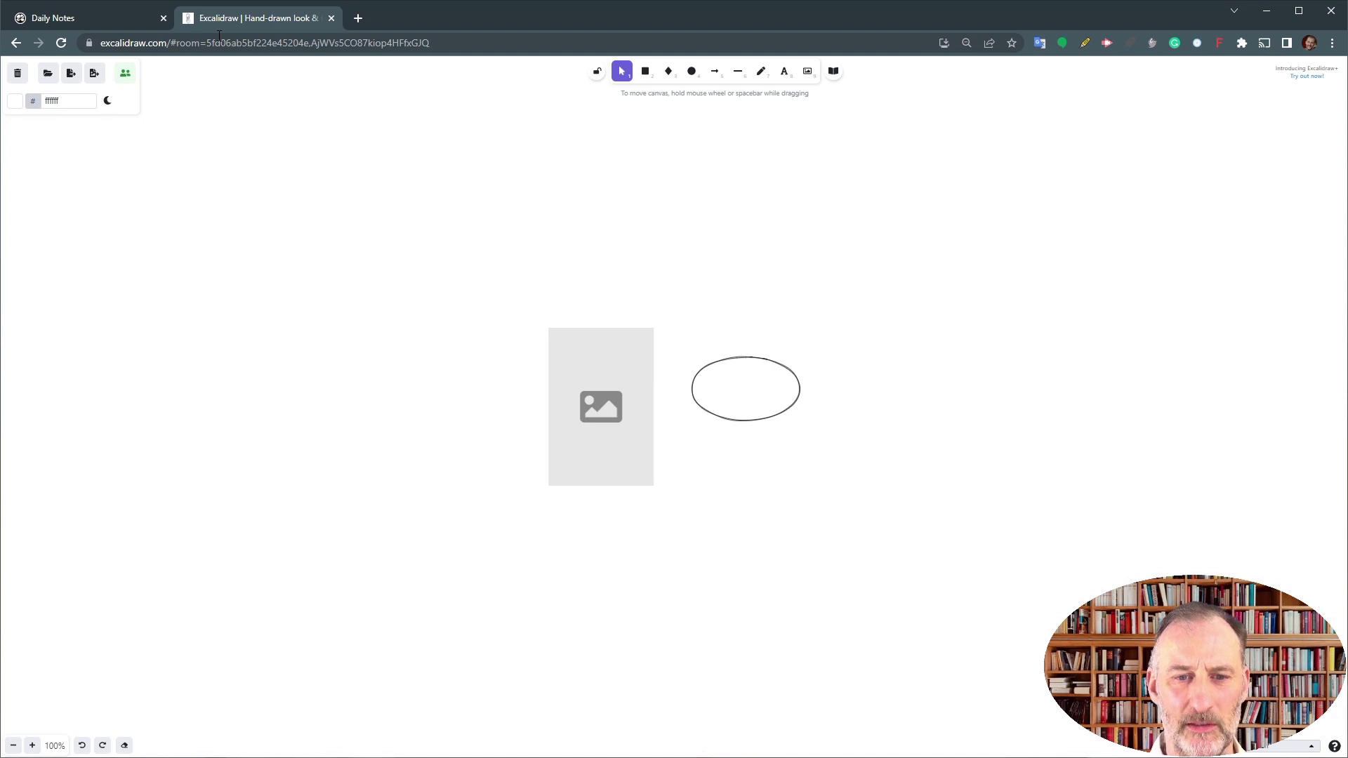
# Step: Give the ellipse a yellow fab005 background fill and close the Excalidraw tab
pyautogui.click(769, 359)
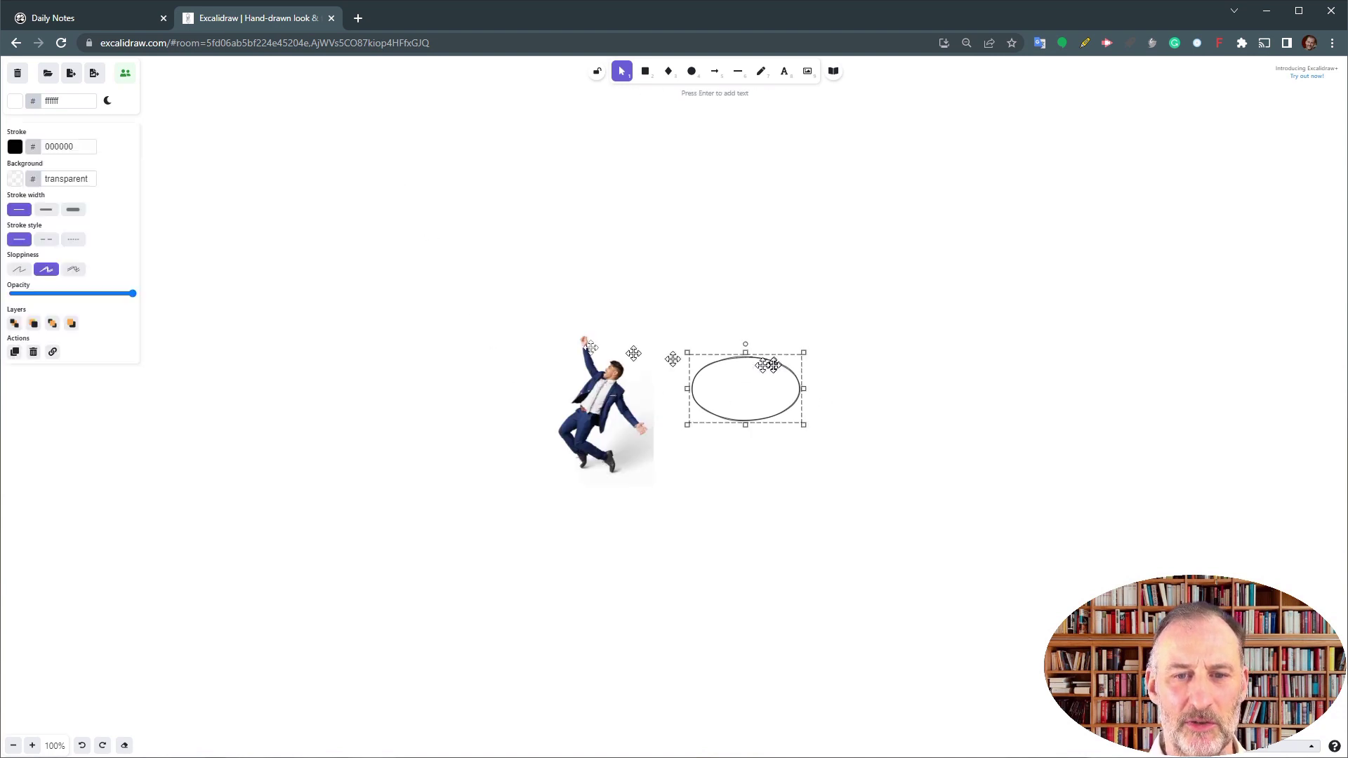
pyautogui.click(14, 178)
pyautogui.click(76, 240)
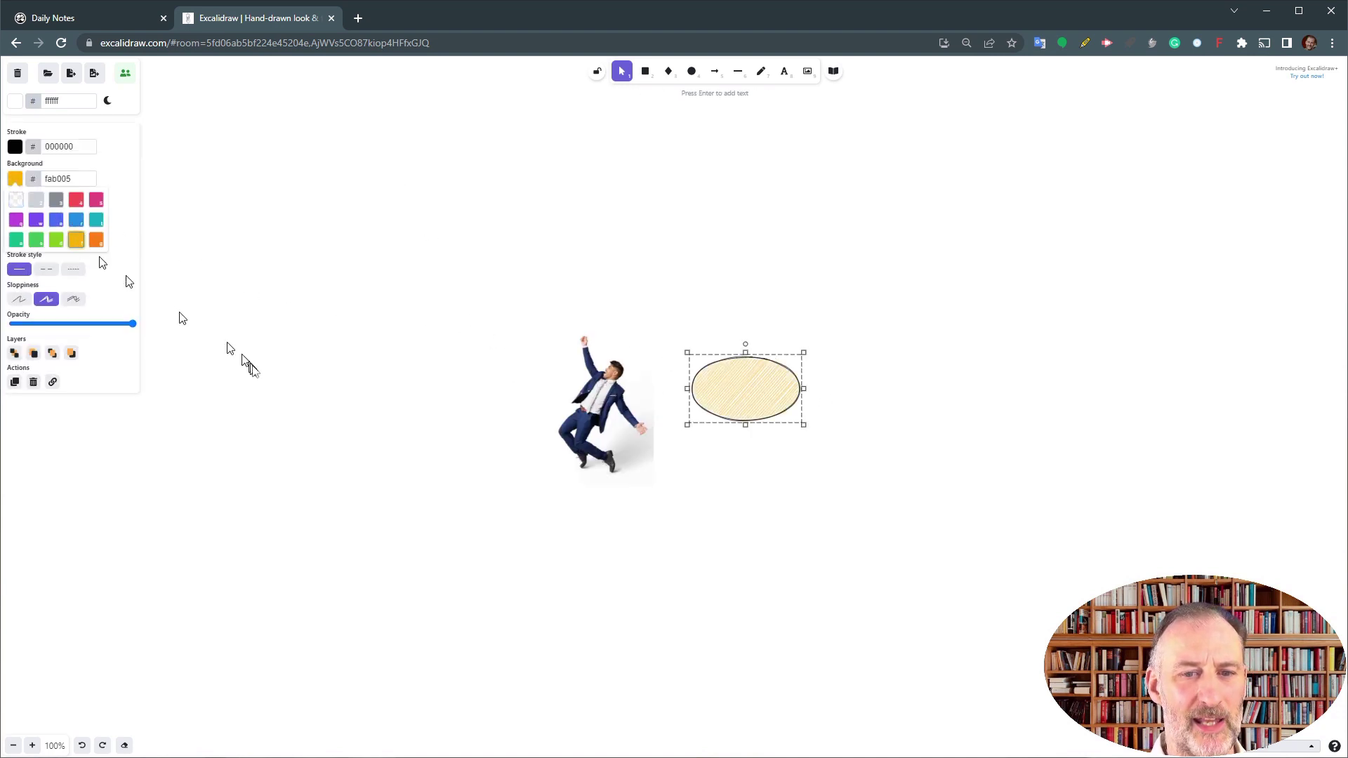
pyautogui.click(253, 366)
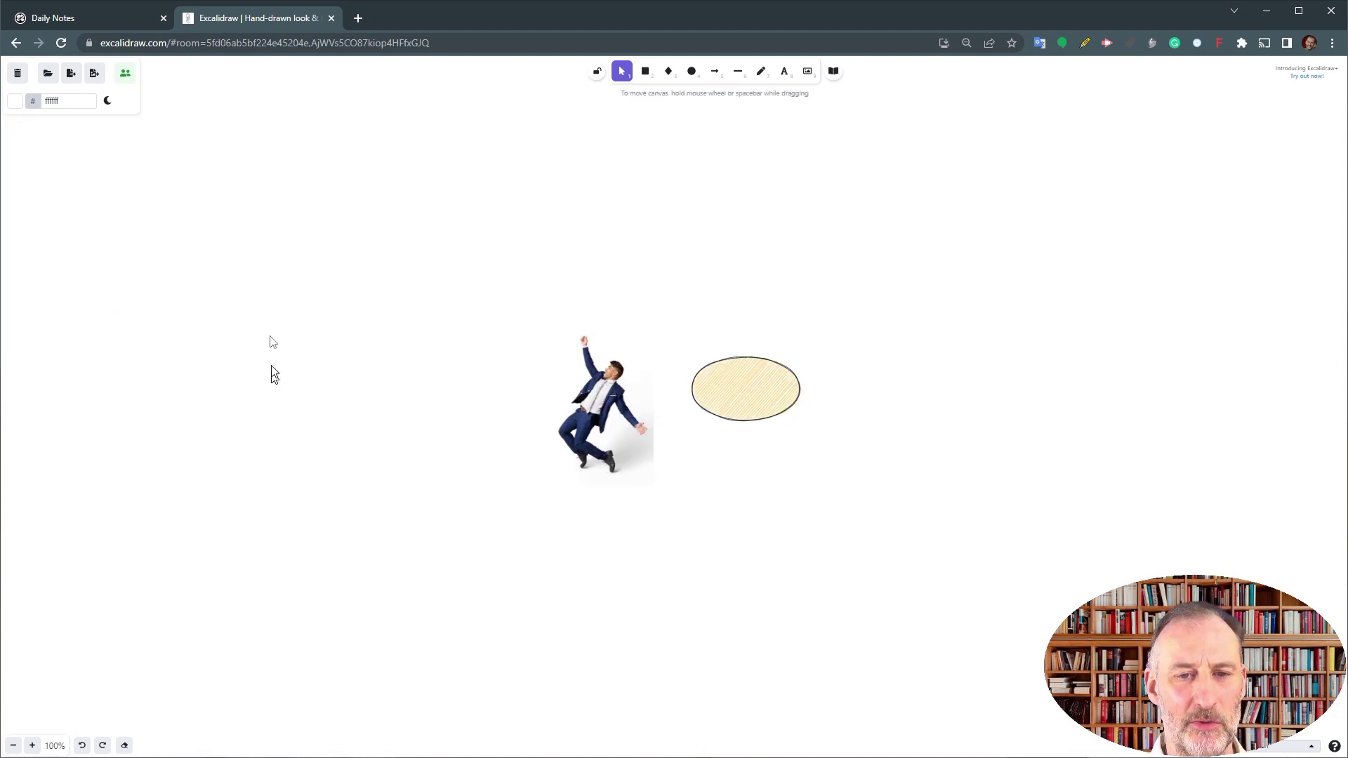
pyautogui.click(333, 19)
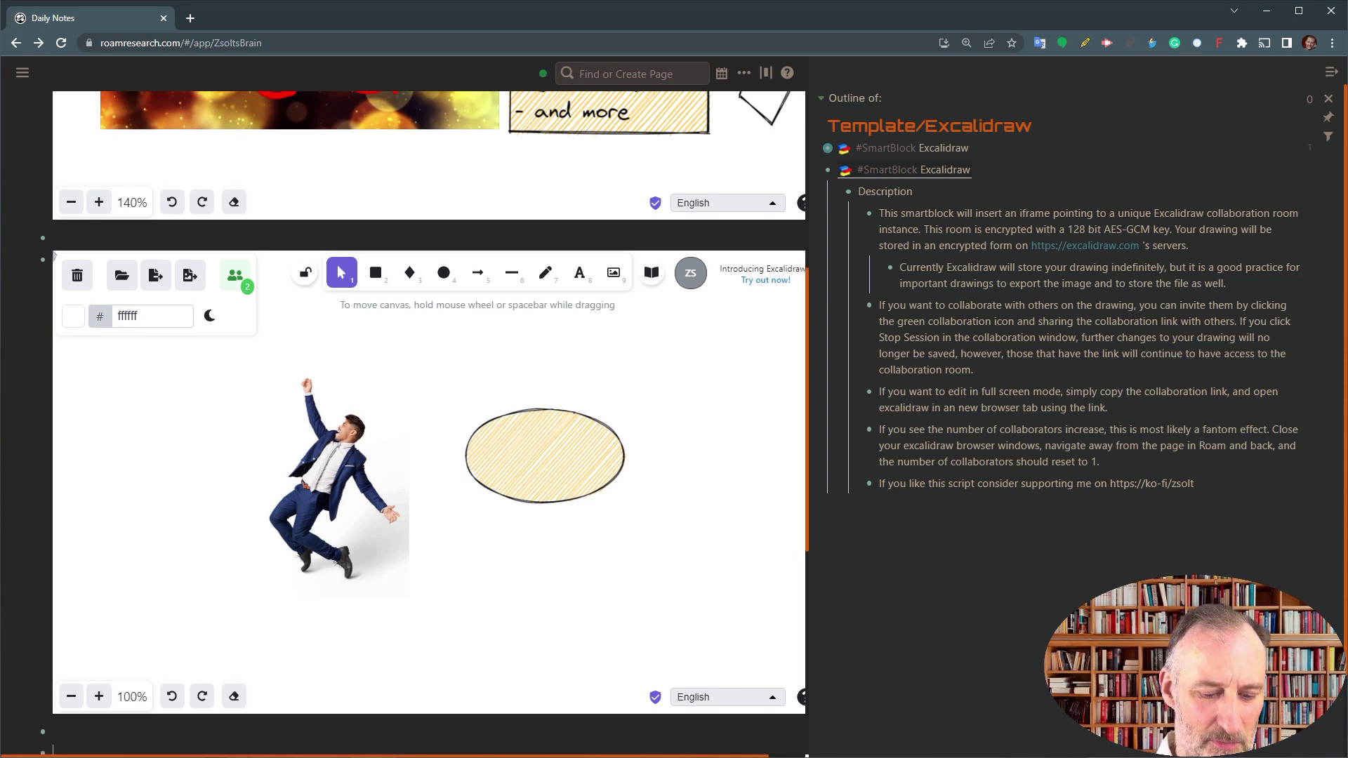
# Step: Begin a page reference with [[ab in the block below the canvas
pyautogui.write('[[ab')
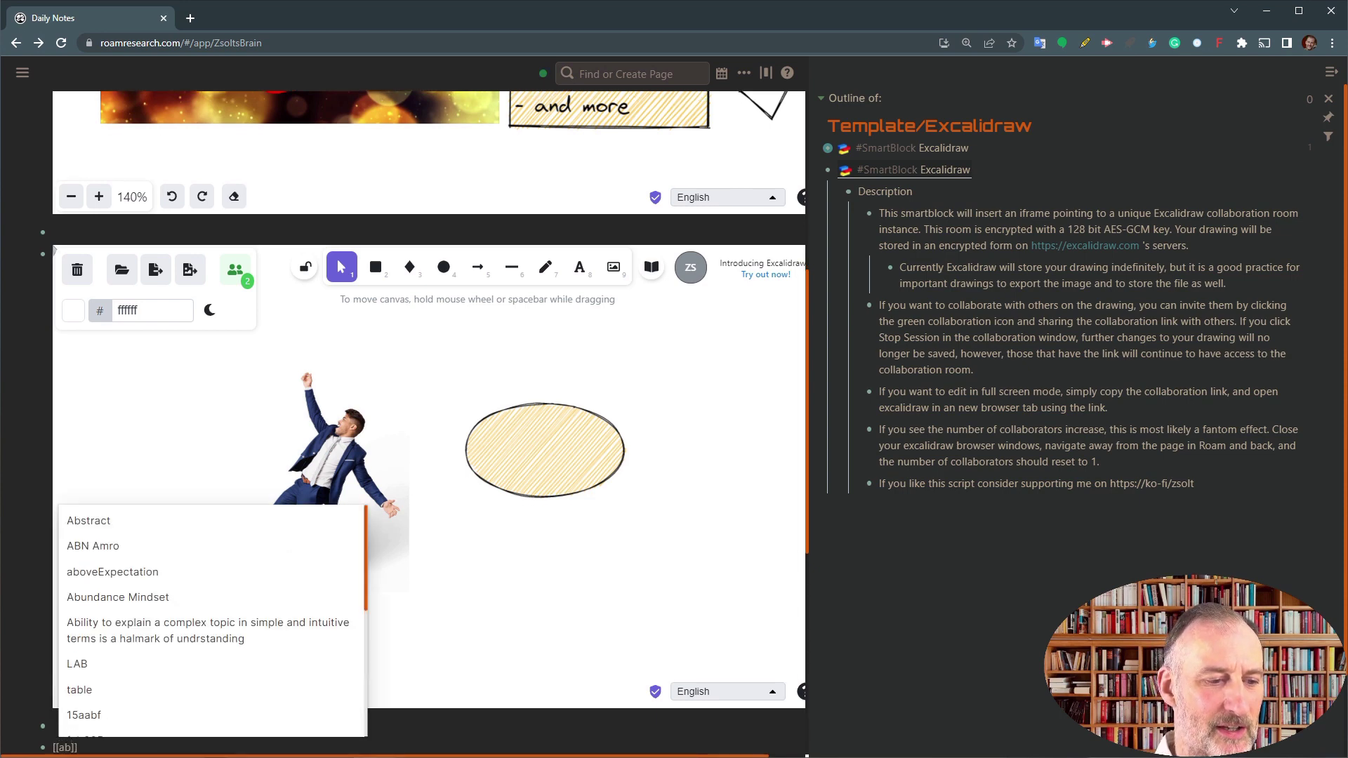
# Step: Complete the reference as [[another page]] from the autocomplete suggestion
pyautogui.press('BackSpace')
pyautogui.write('nother pa')
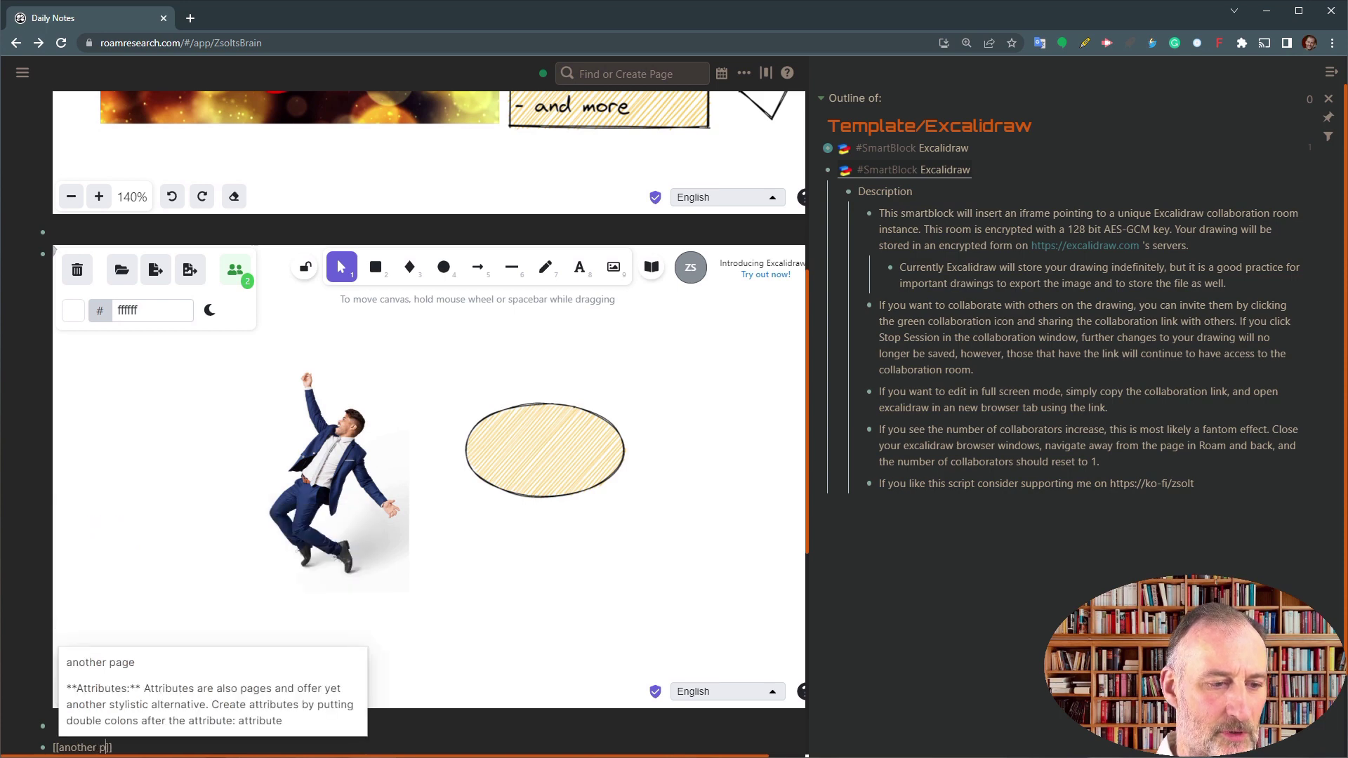
pyautogui.press('Return')
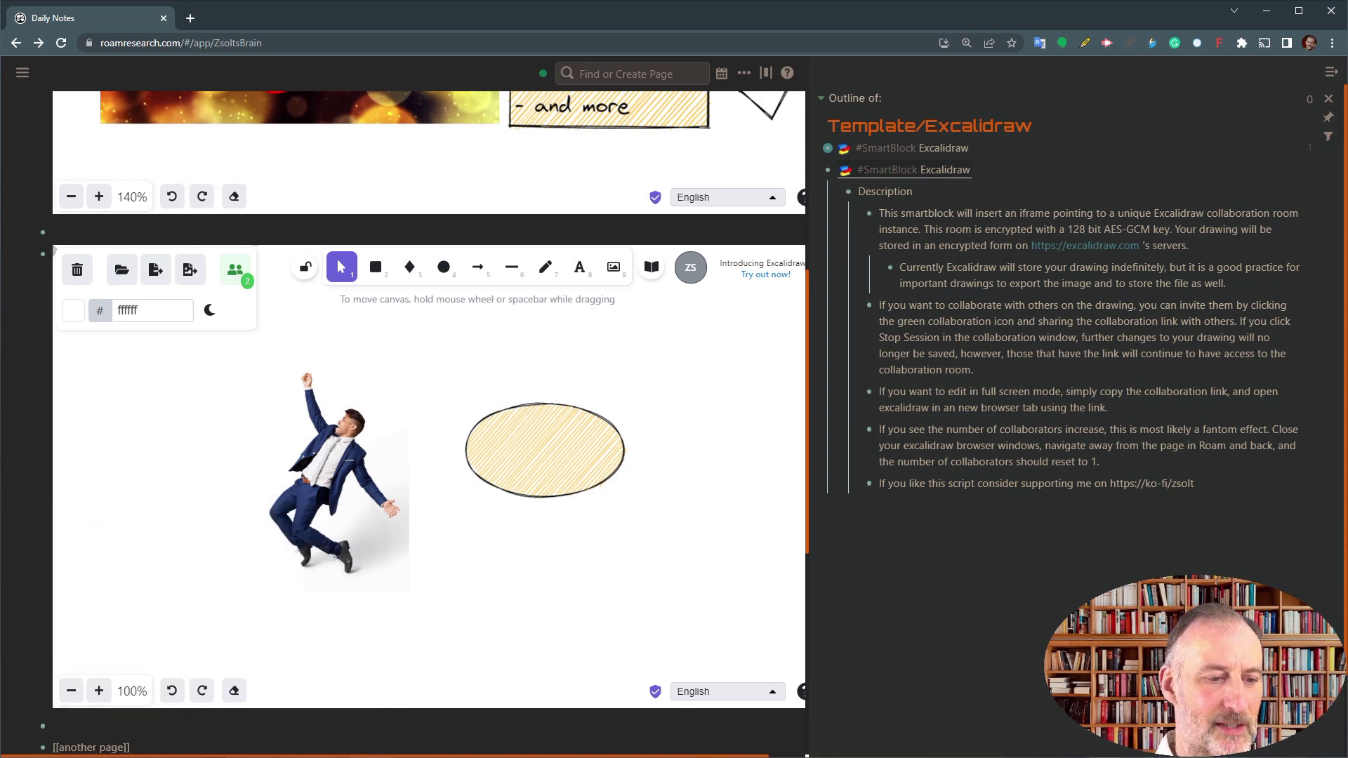
# Step: Visit the 'another page' page, then return to Daily Notes
pyautogui.click(102, 748)
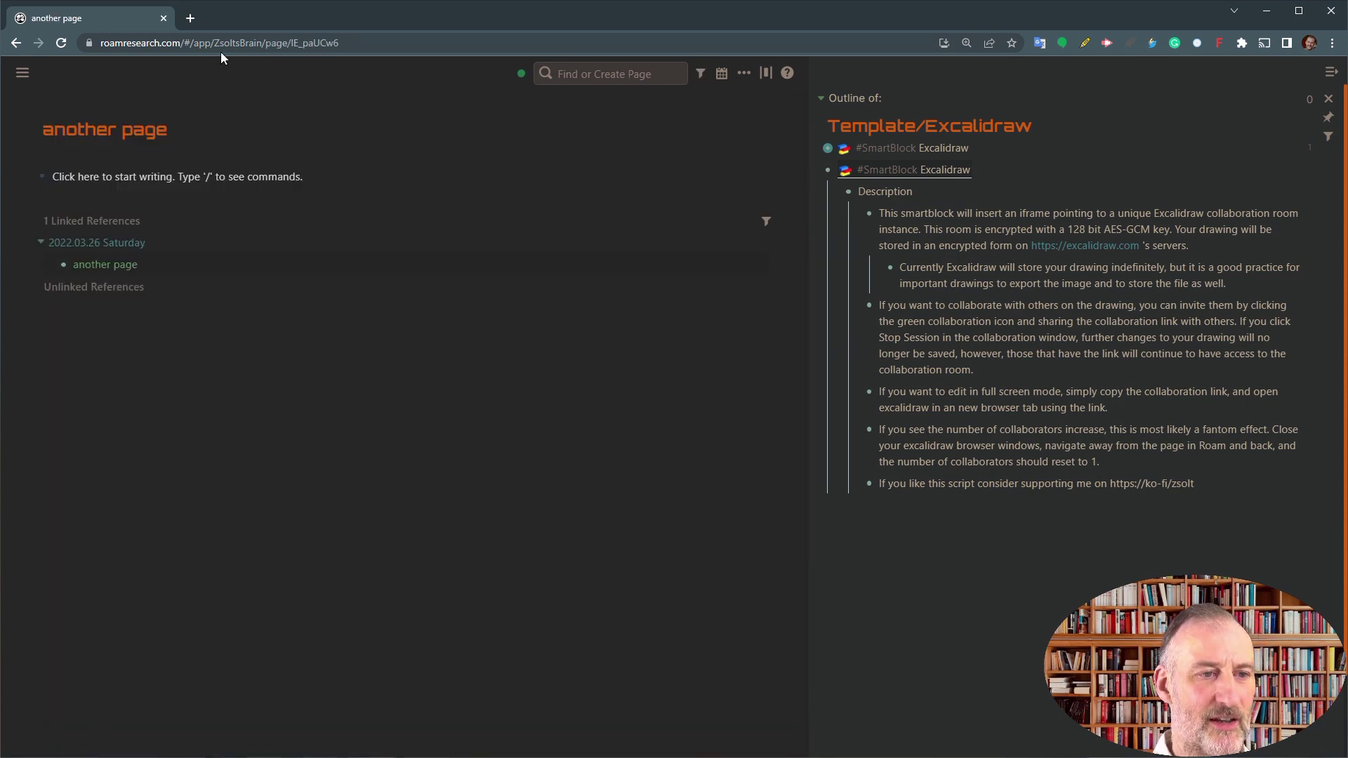
pyautogui.moveTo(22, 72)
pyautogui.click(69, 138)
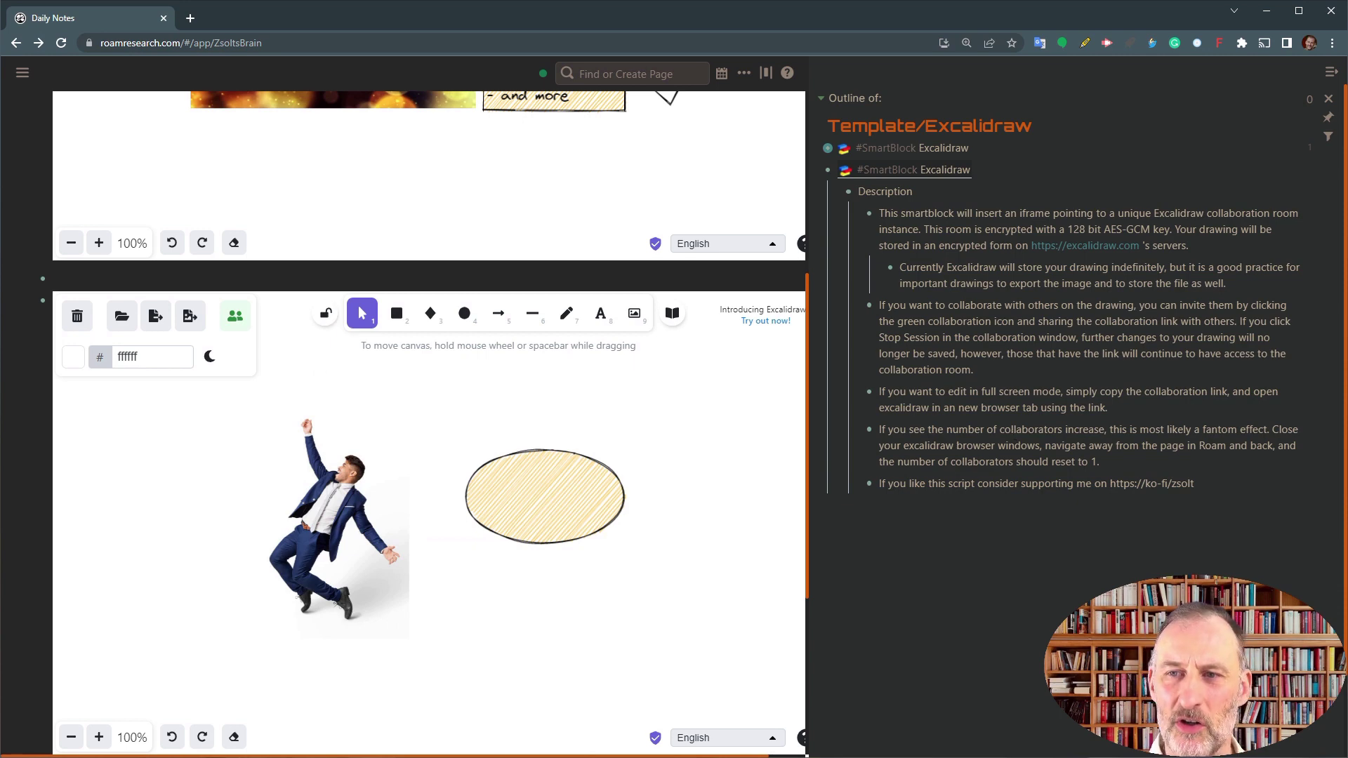
# Step: Close the Template/Excalidraw sidebar and try the canvas's dark-mode toggle
pyautogui.click(1331, 72)
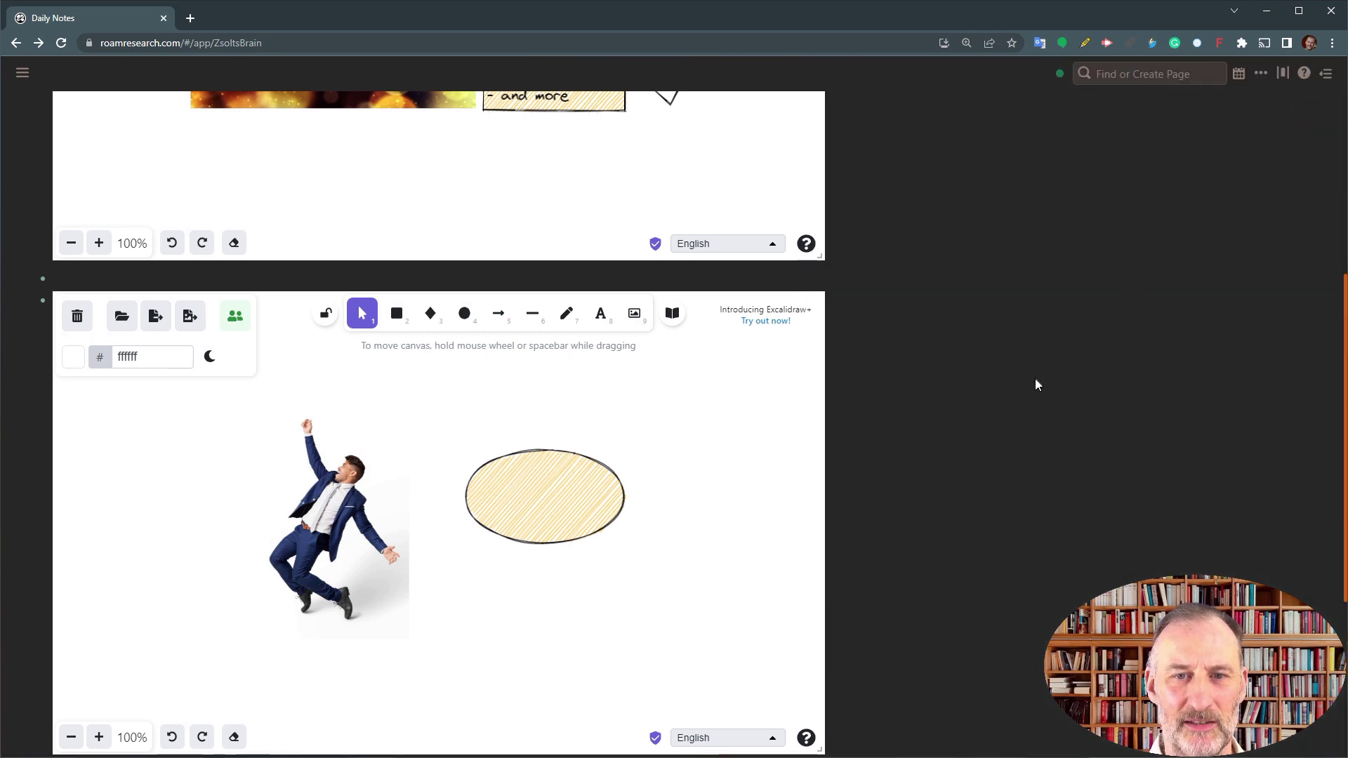
pyautogui.scroll(-1, 1030, 374)
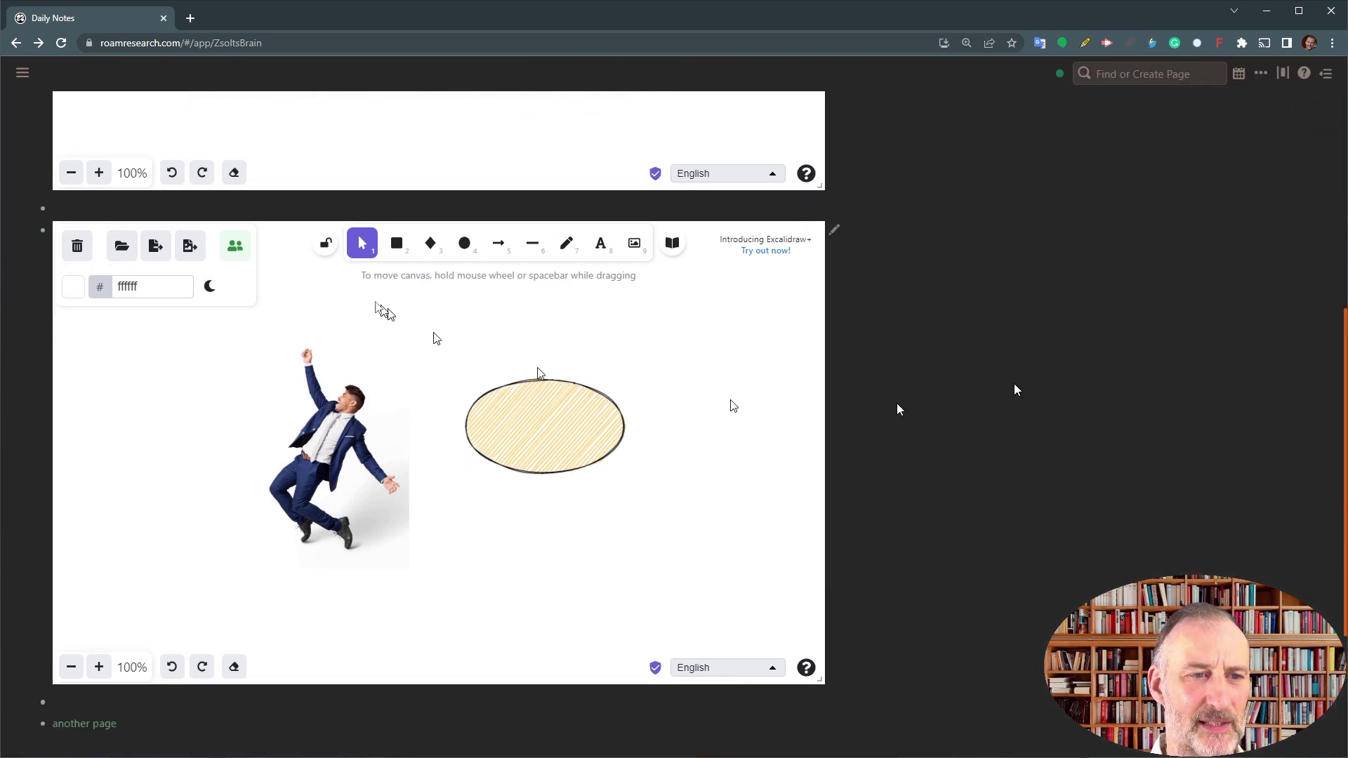
pyautogui.click(209, 286)
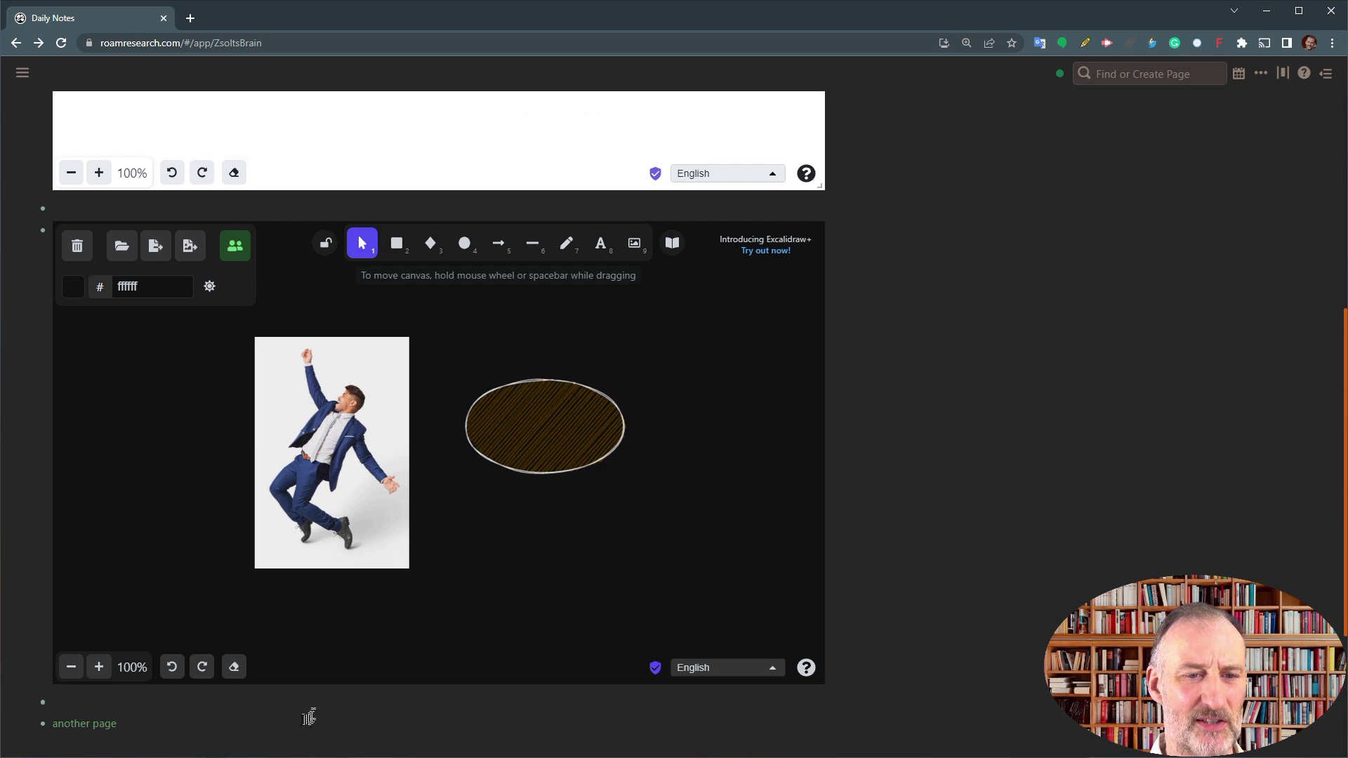
# Step: Re-render the canvas embed by entering the block below, moving Up, then pressing Esc
pyautogui.click(261, 704)
pyautogui.press('Up')
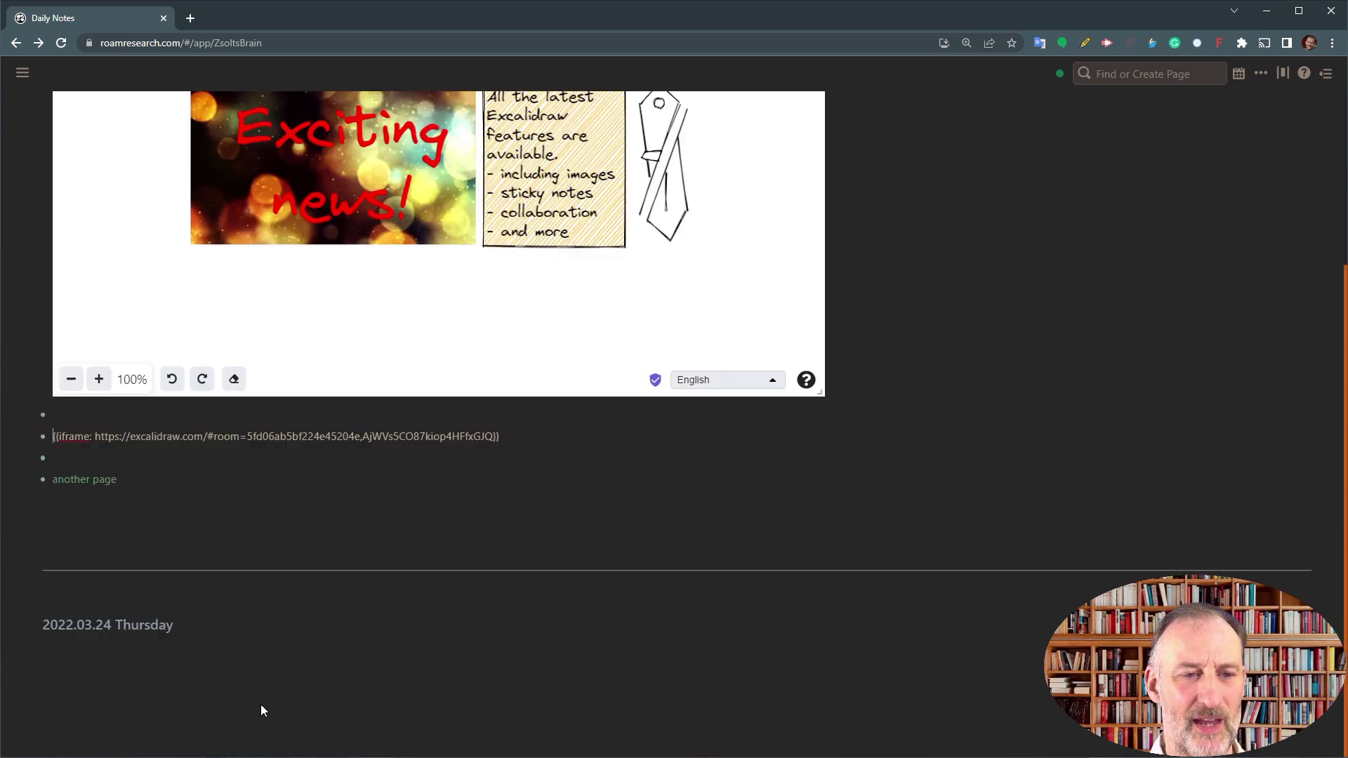
pyautogui.press('Escape')
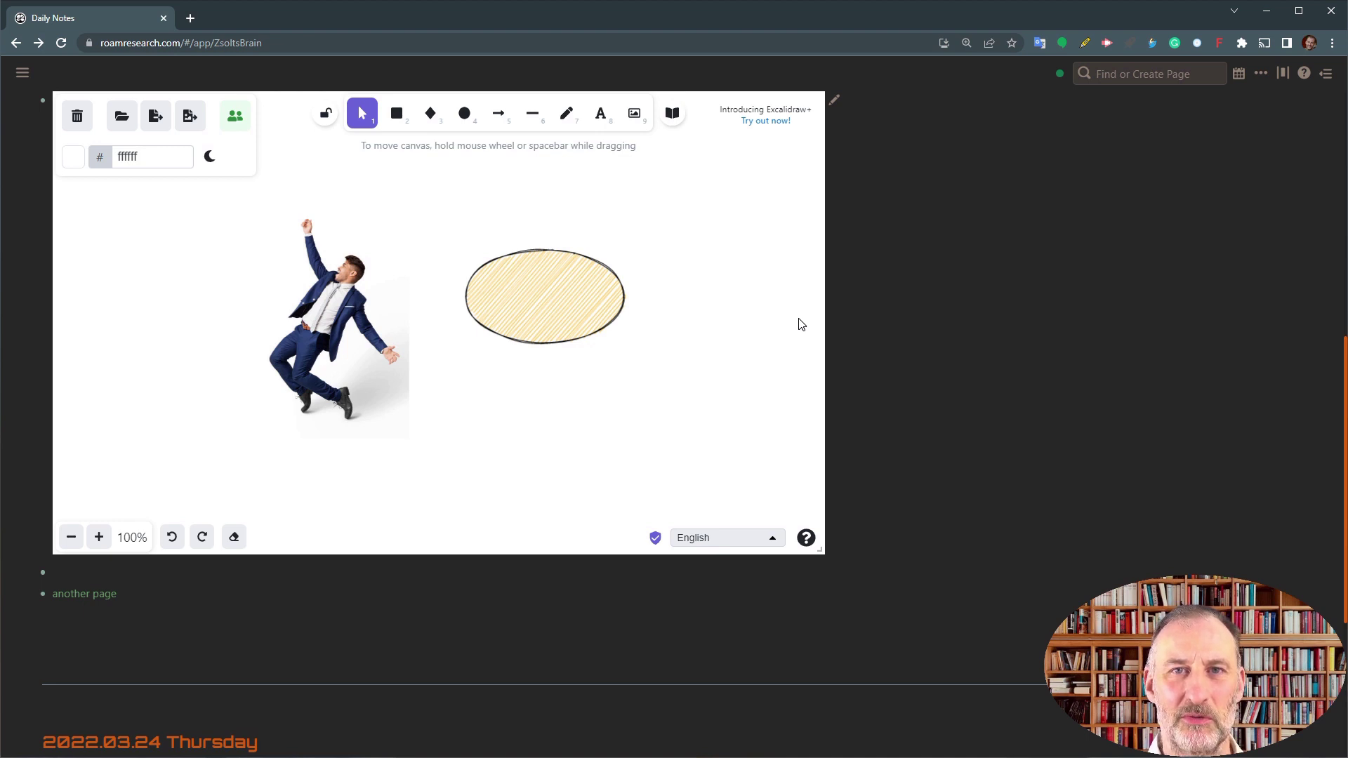
pyautogui.click(671, 114)
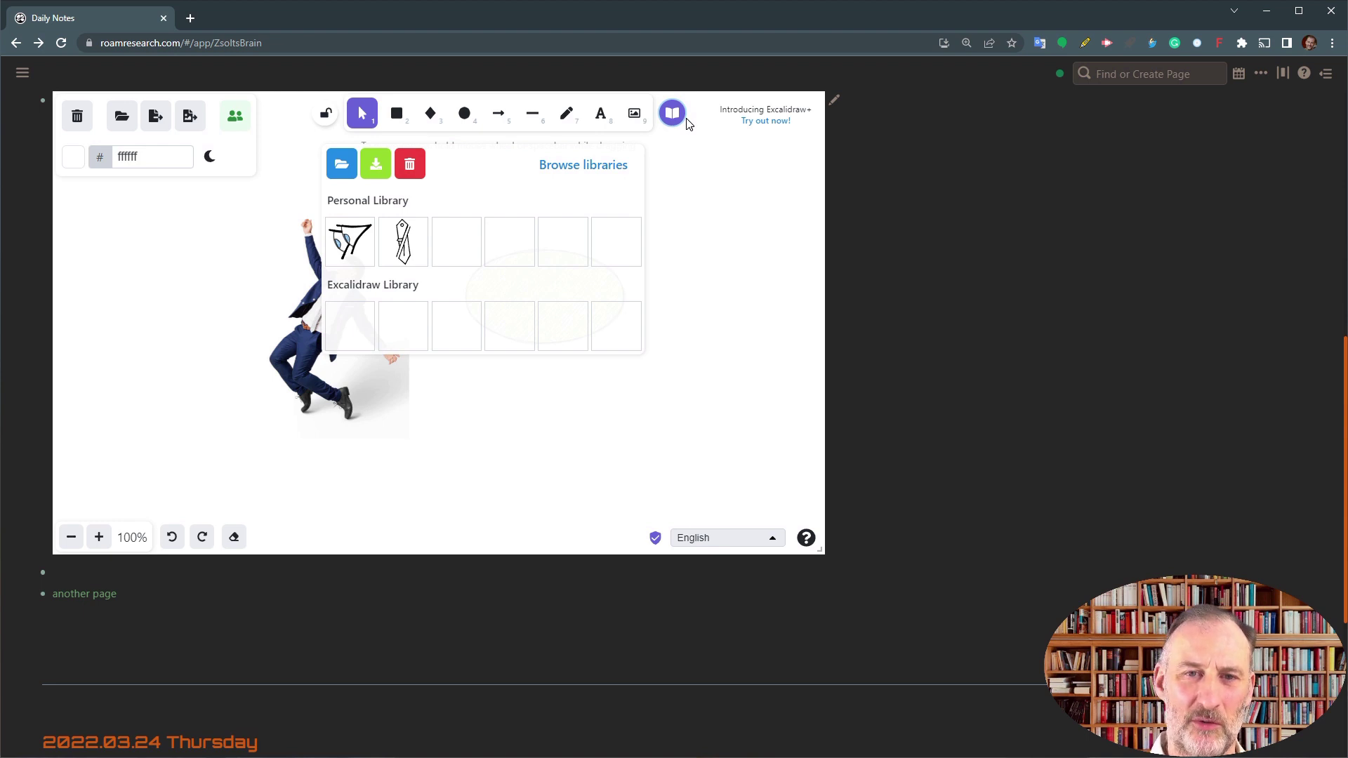
pyautogui.click(686, 123)
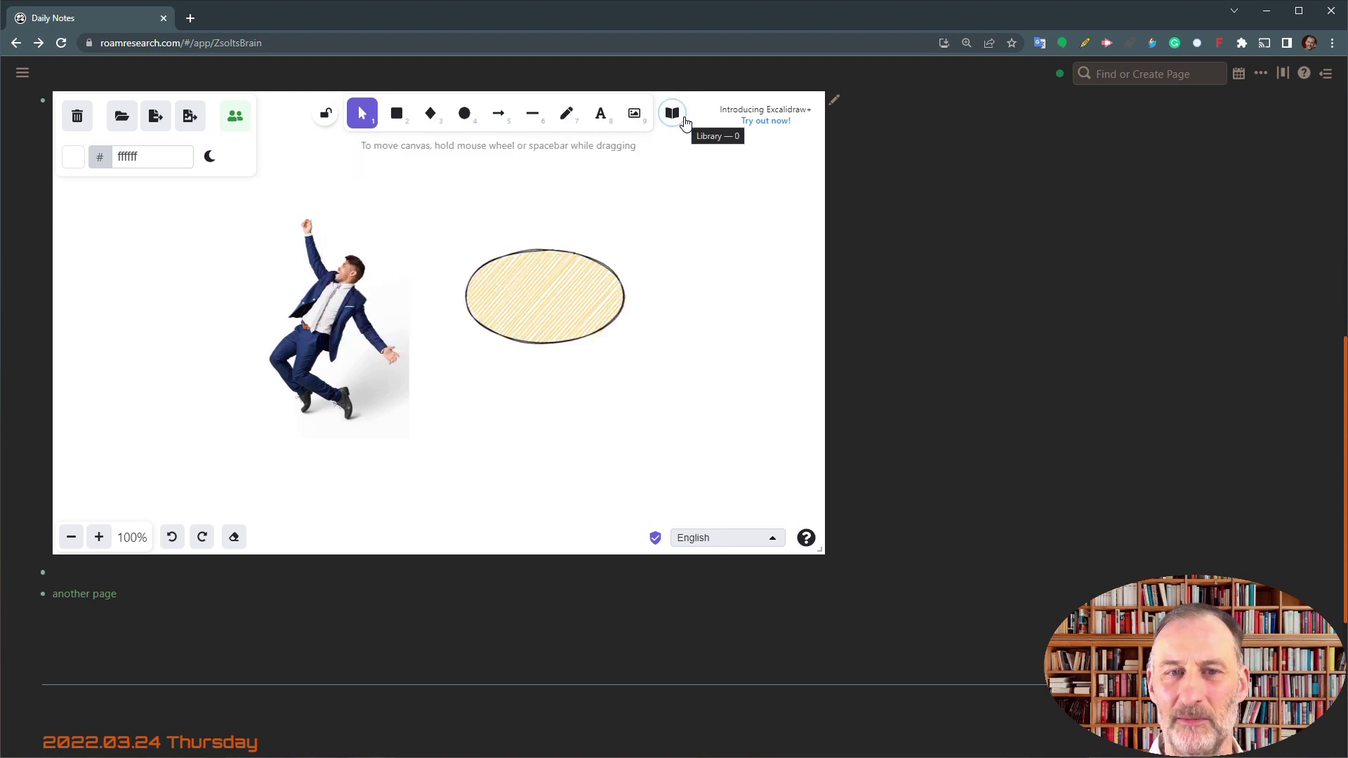